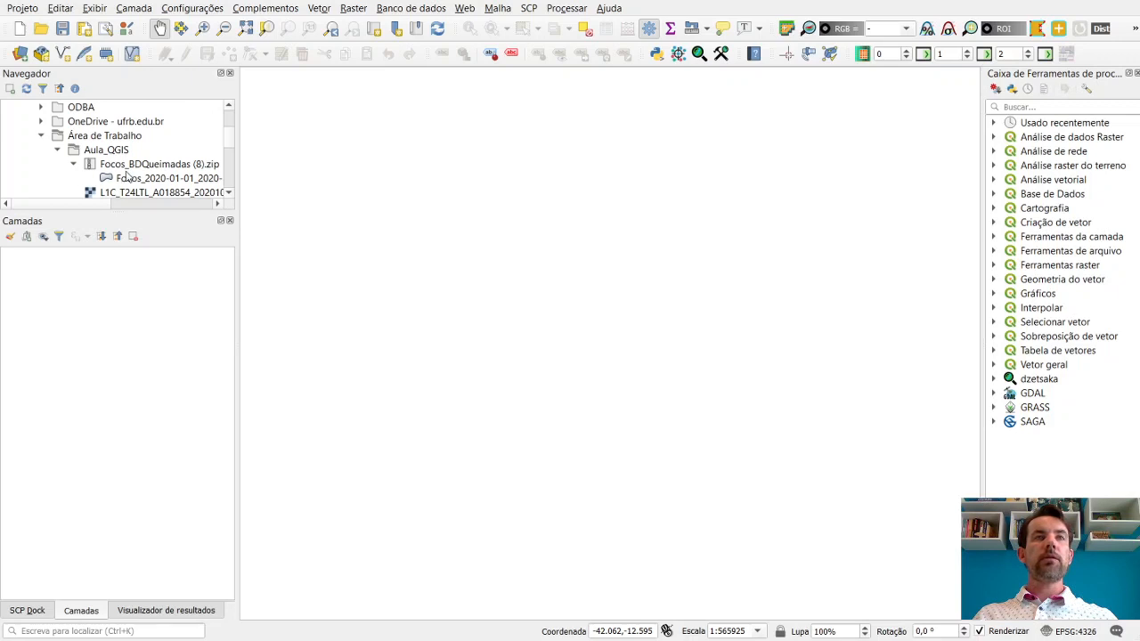
# Add the L1C_T24LTL_A018854 satellite image from the Aula_QGIS folder to the map
pyautogui.click(127, 141)
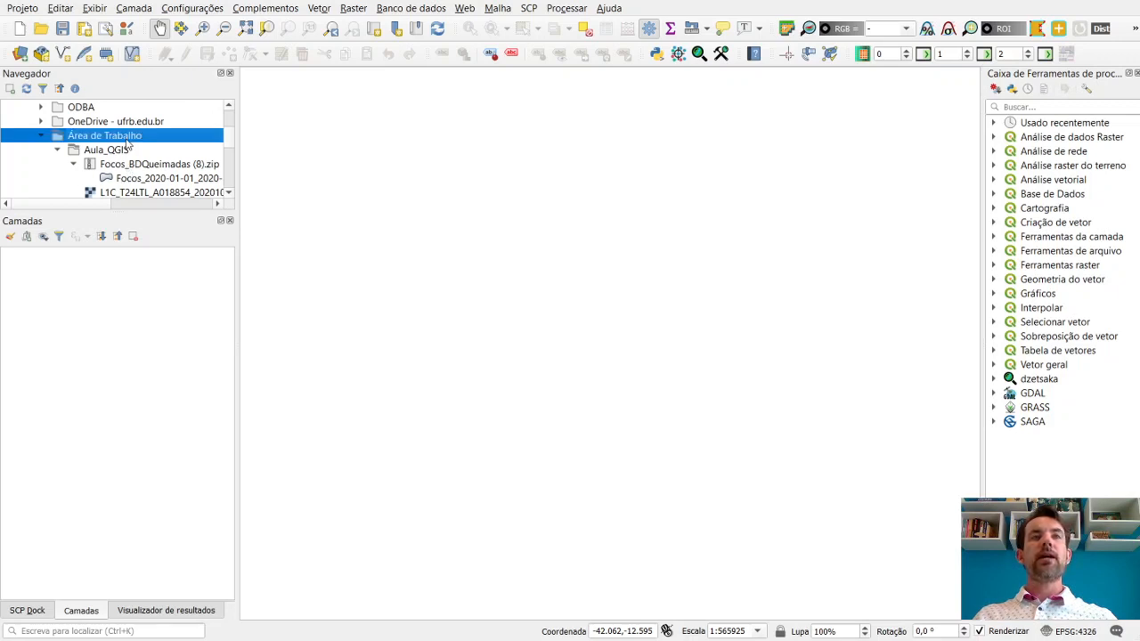
pyautogui.click(126, 167)
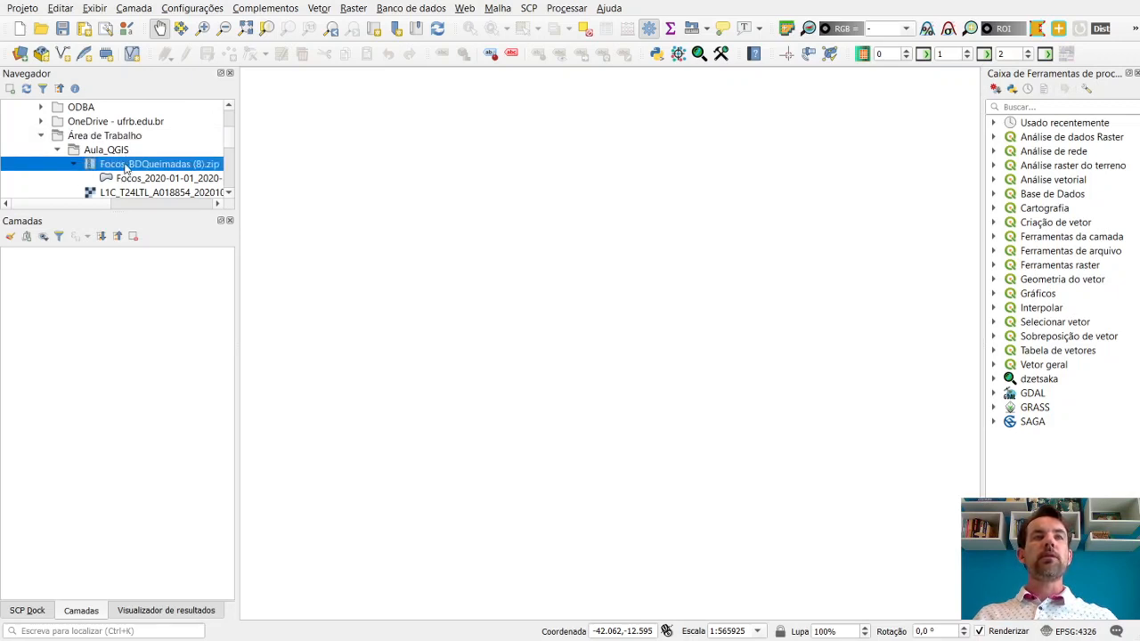
pyautogui.click(148, 181)
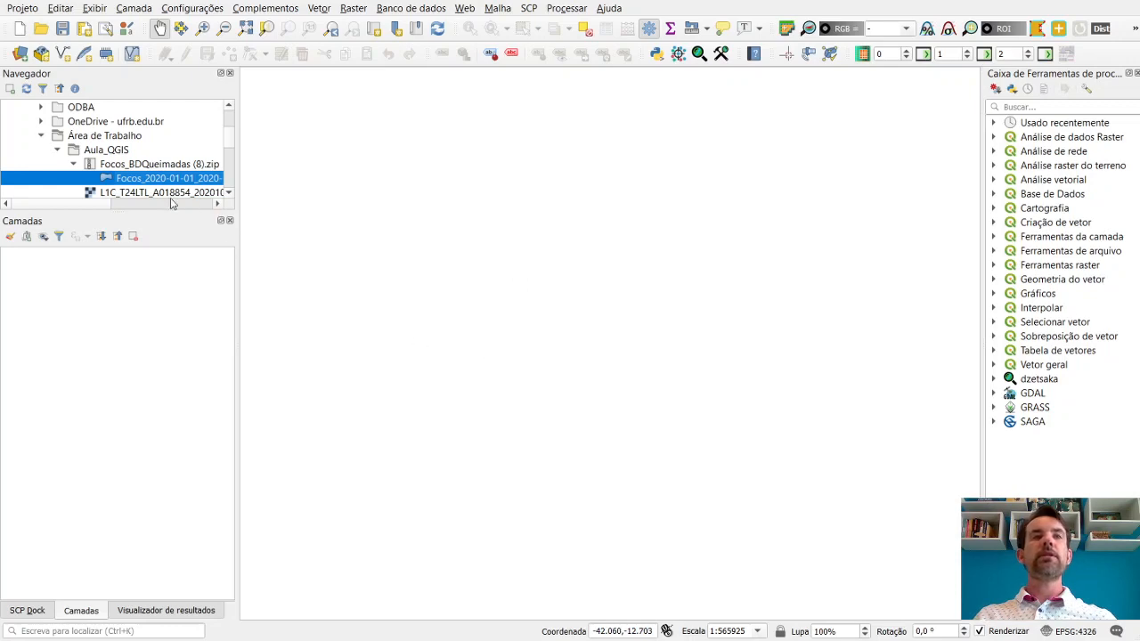
pyautogui.scroll(-1, 160, 169)
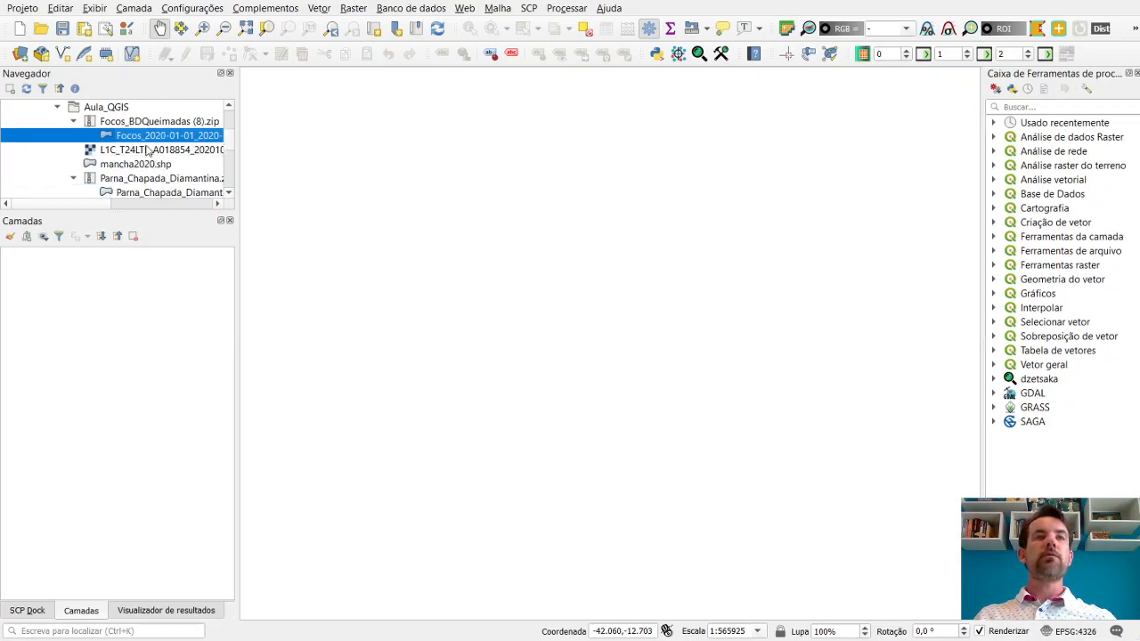
pyautogui.doubleClick(150, 152)
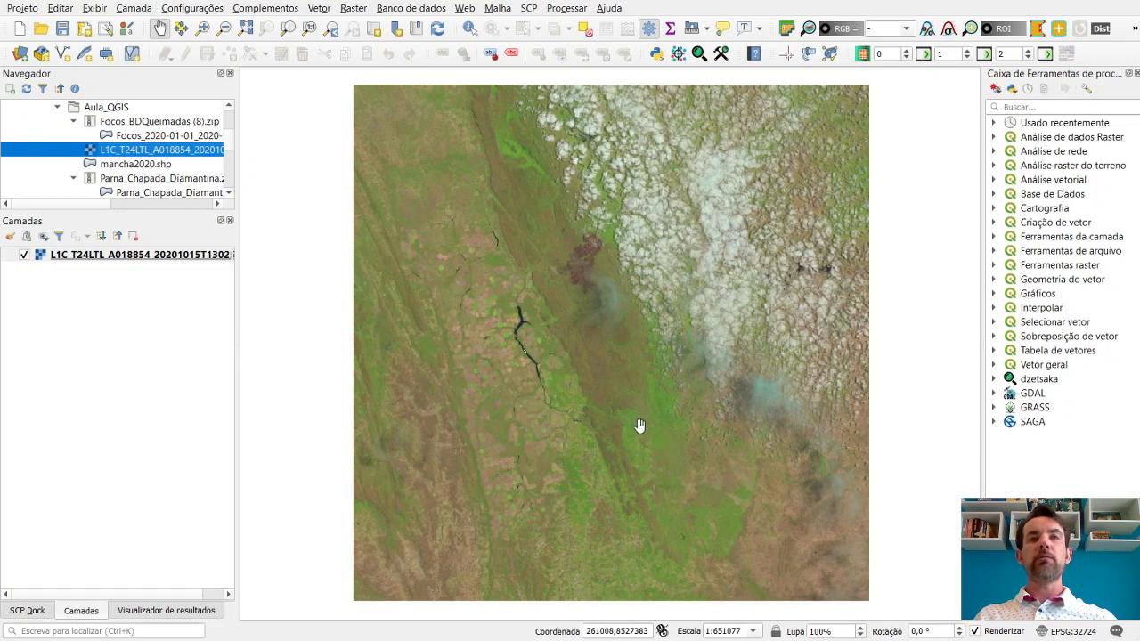
pyautogui.moveTo(586, 338); pyautogui.dragTo(588, 374)
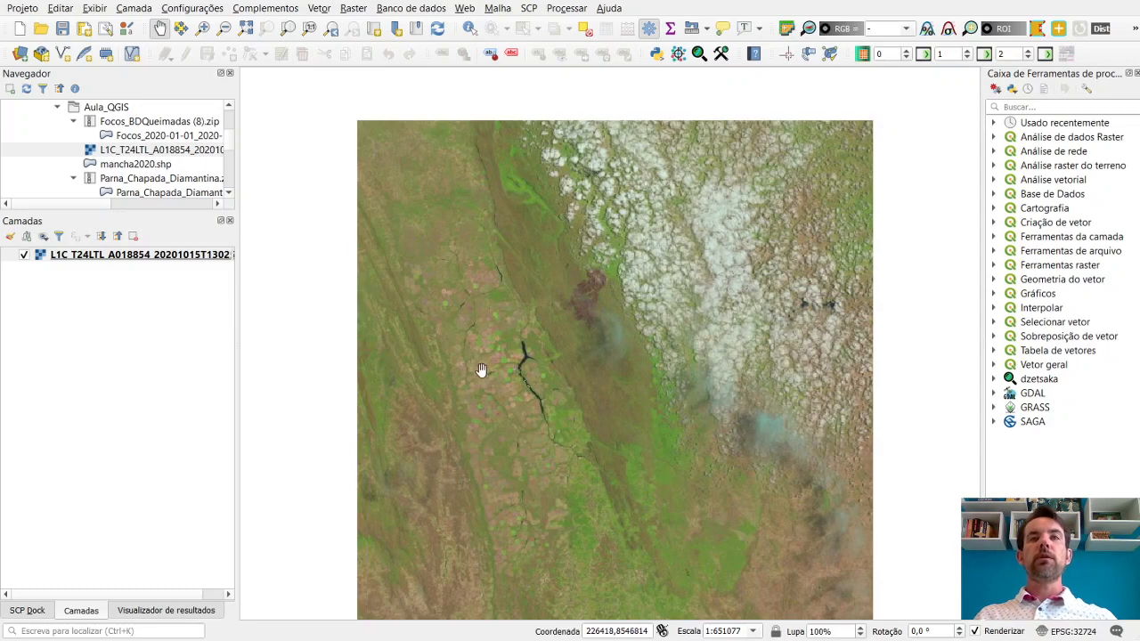
# Add the Parna_Chapada_Diamantina park boundary from its zip archive in Aula_QGIS to the map
pyautogui.click(141, 195)
pyautogui.doubleClick(149, 180)
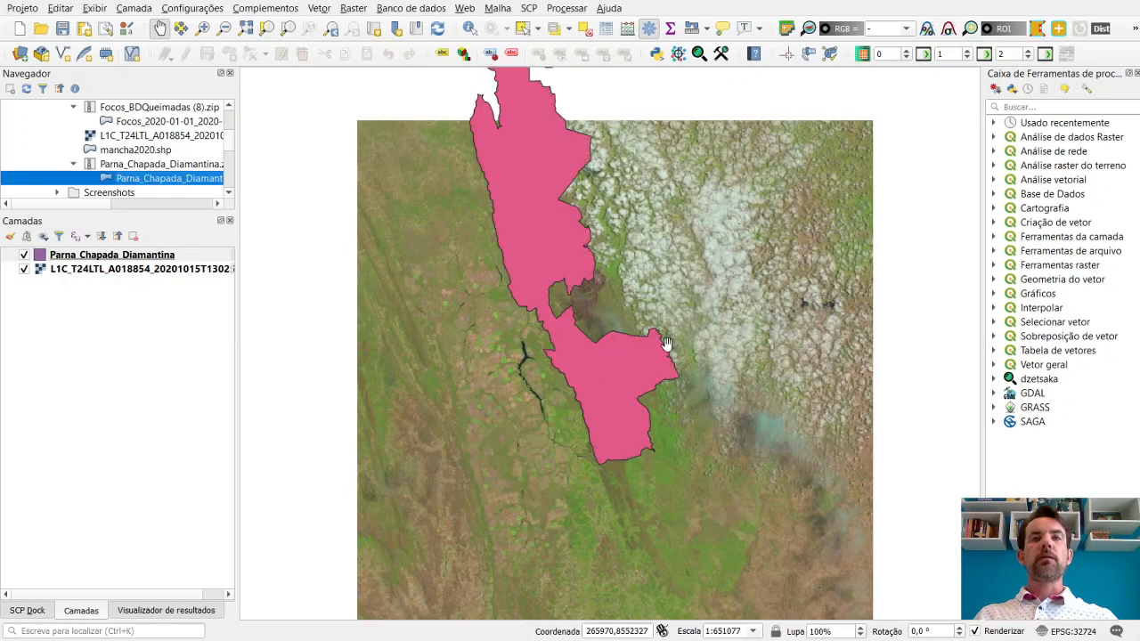
pyautogui.moveTo(667, 347); pyautogui.dragTo(695, 434)
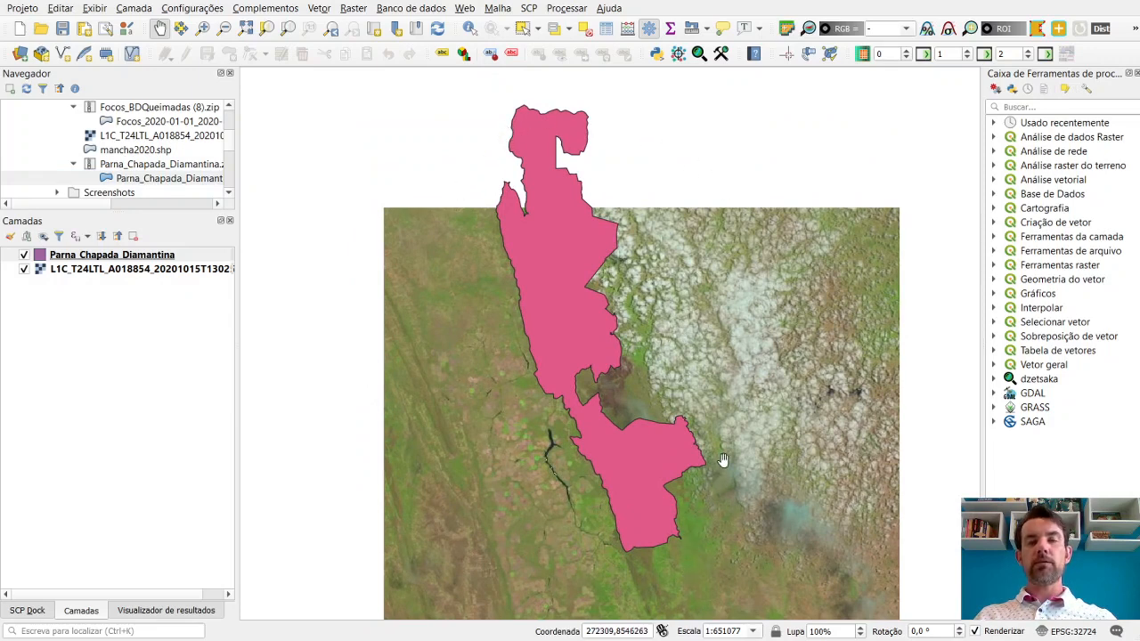
pyautogui.moveTo(700, 381); pyautogui.dragTo(641, 359)
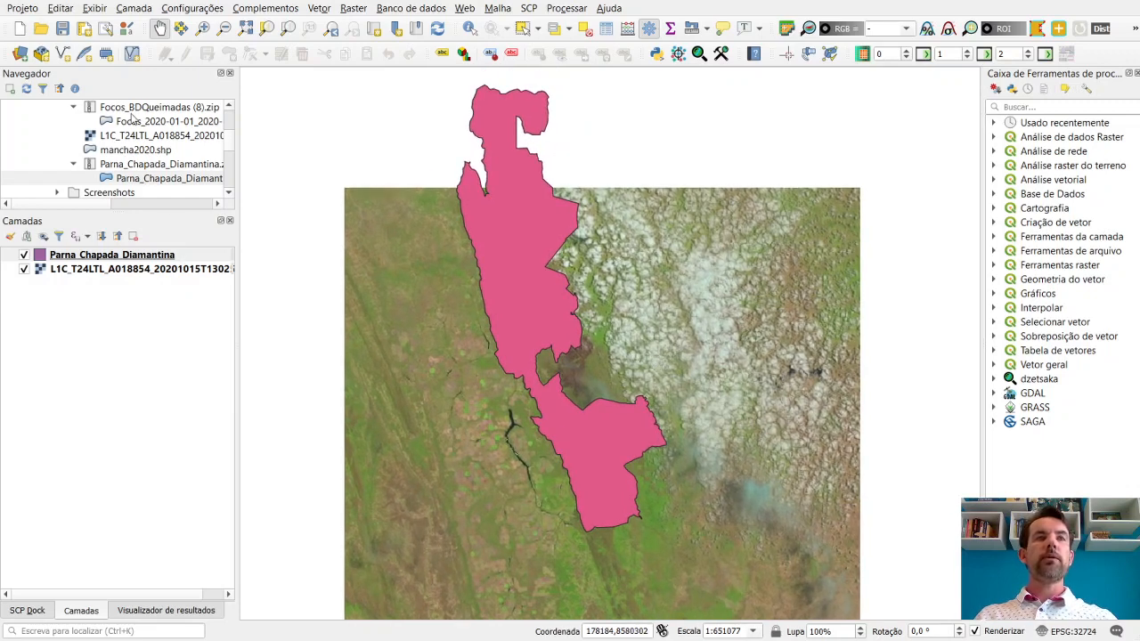
# Add the Focos_2020-01-01_2020-10-21 fire hotspot layer from the Focos_BDQueimadas (8).zip archive to the map
pyautogui.scroll(1, 134, 121)
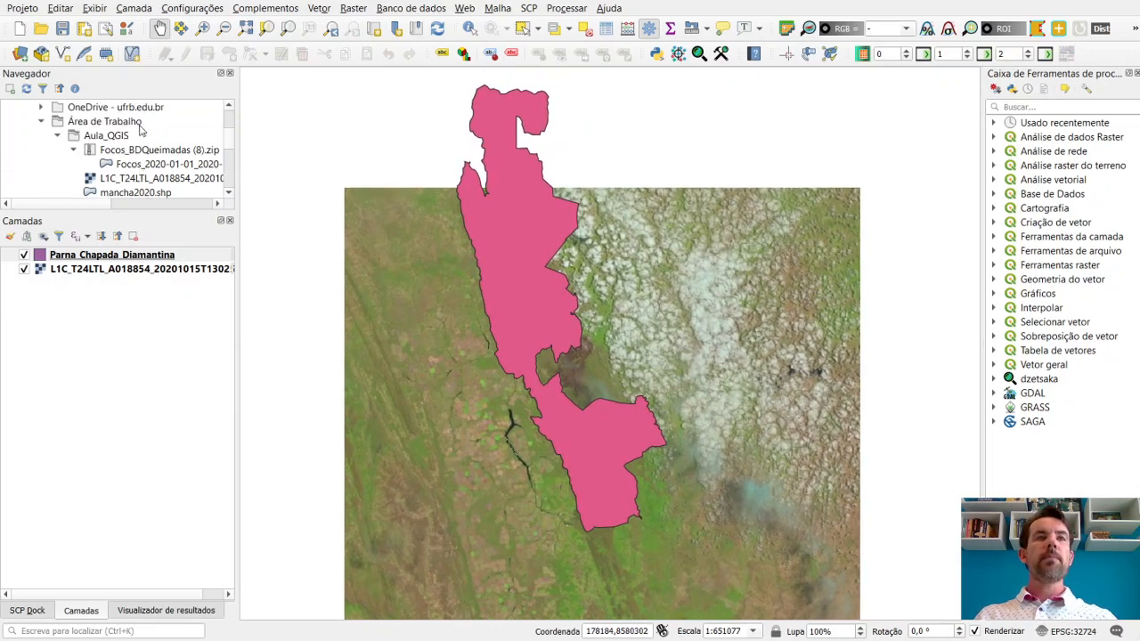
pyautogui.doubleClick(153, 167)
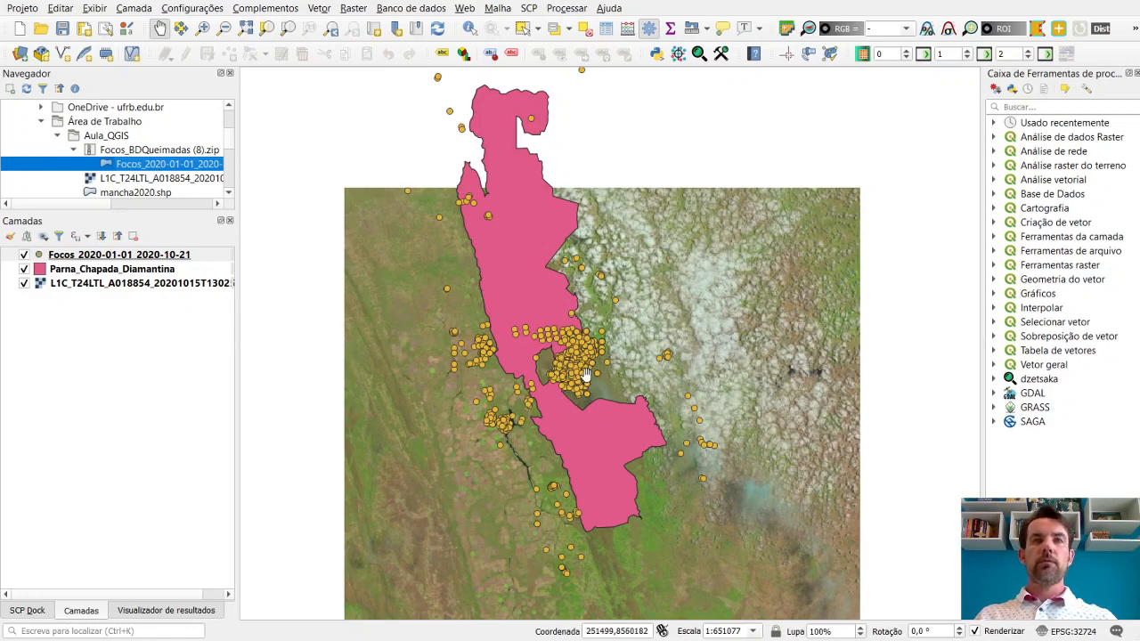
pyautogui.moveTo(585, 374); pyautogui.dragTo(583, 392)
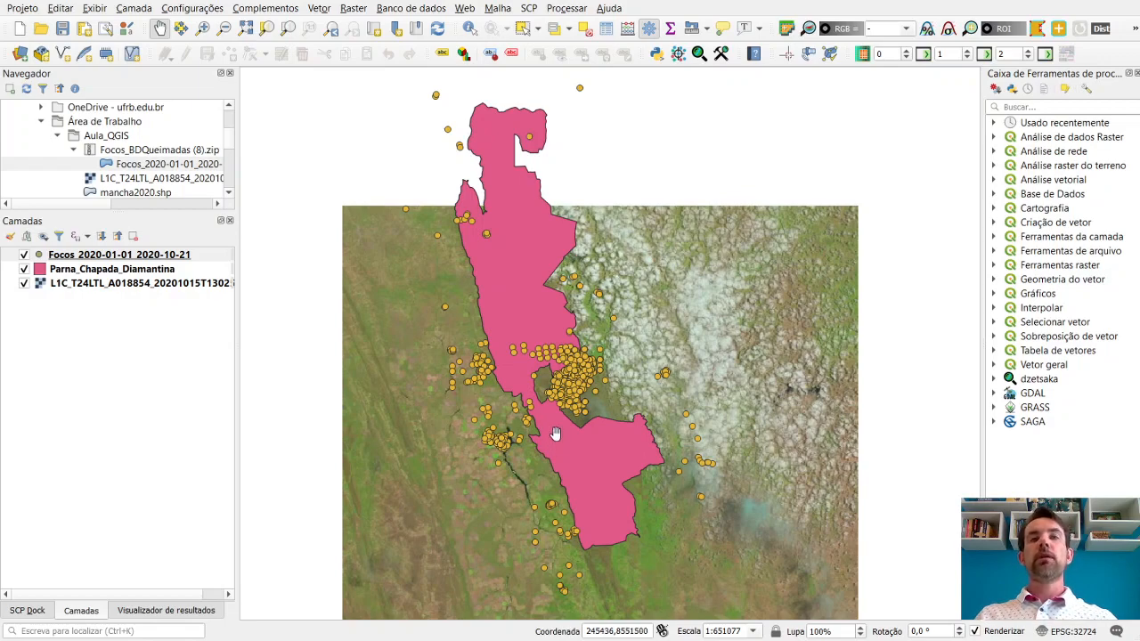
pyautogui.scroll(1, 570, 414)
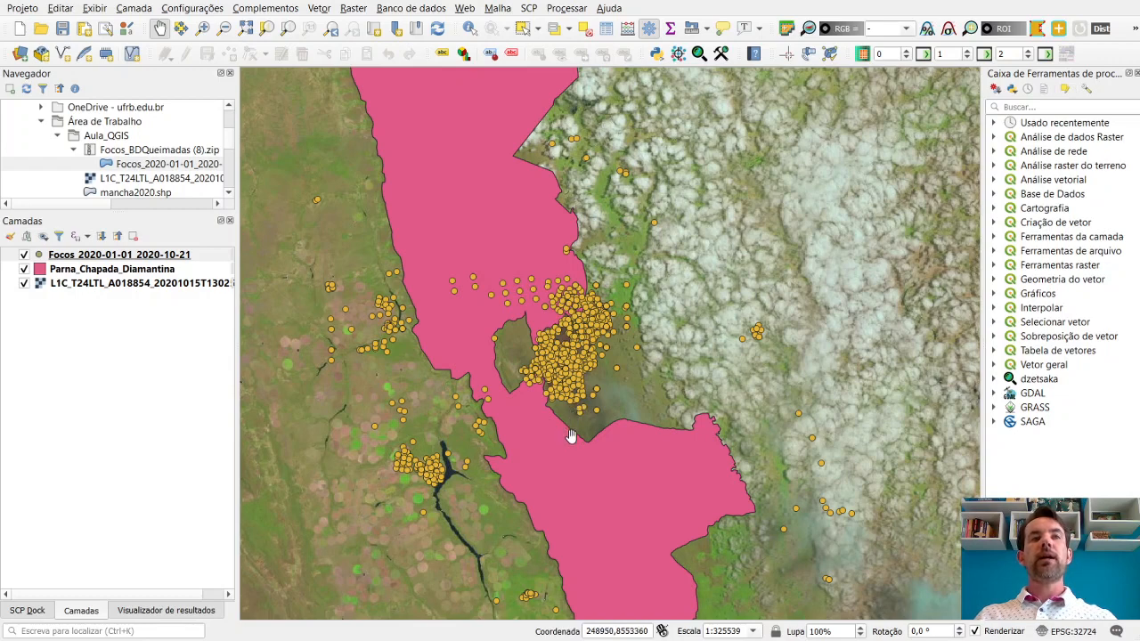
# Hide the Focos_2020-01-01_2020-10-21 layer and inspect the dark burn scar beside the park polygon
pyautogui.click(24, 255)
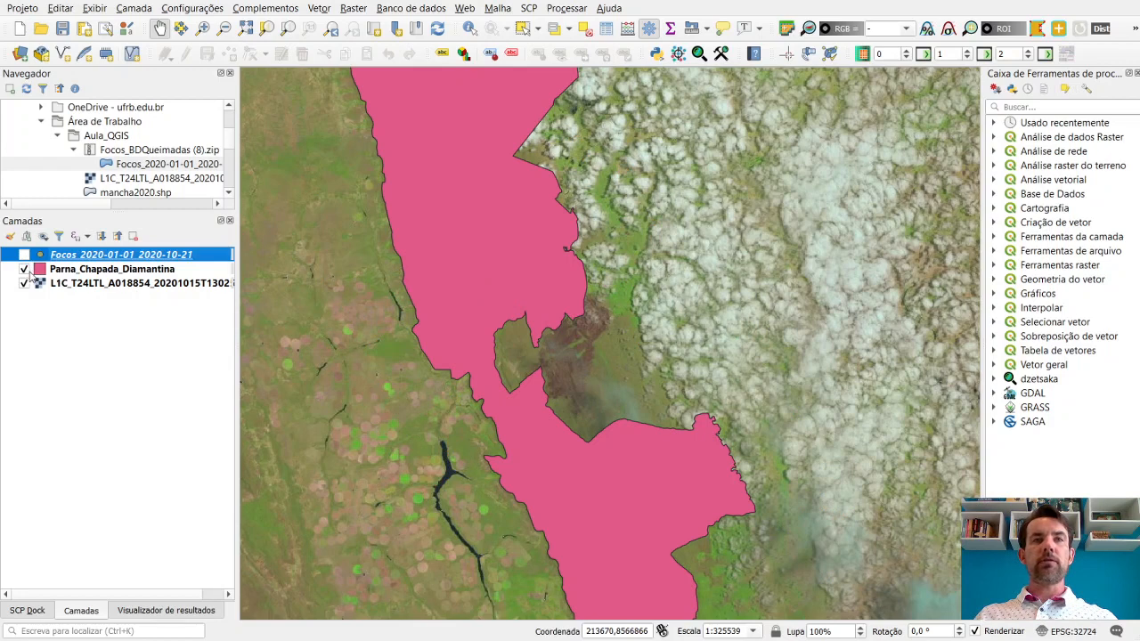
pyautogui.click(24, 255)
pyautogui.click(24, 255)
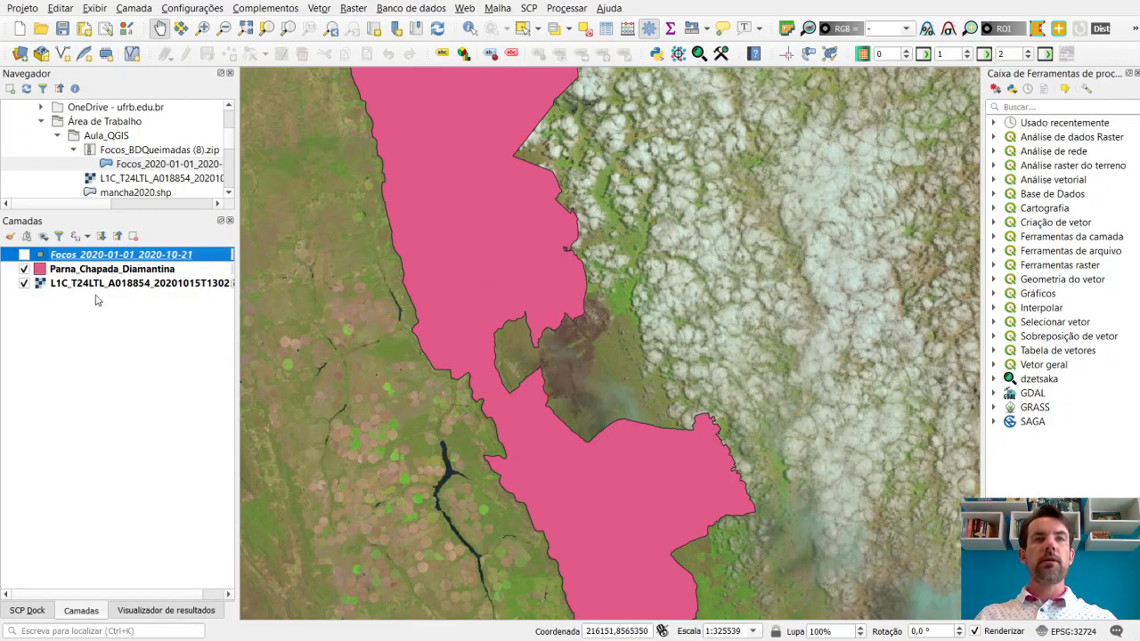
pyautogui.scroll(1, 633, 359)
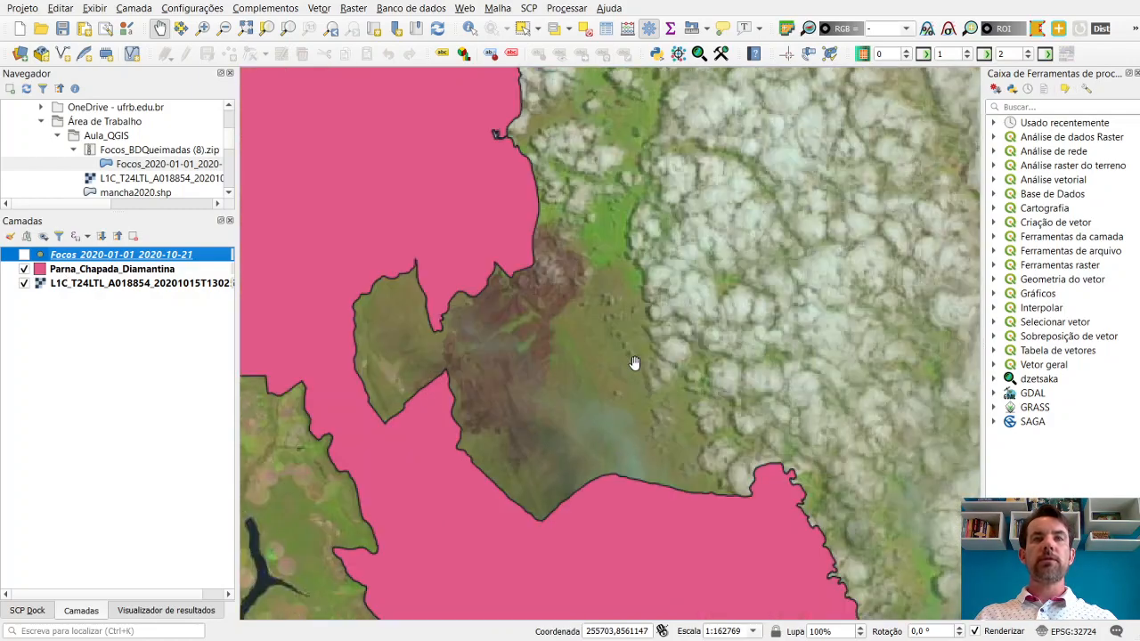
pyautogui.moveTo(495, 427); pyautogui.dragTo(559, 452)
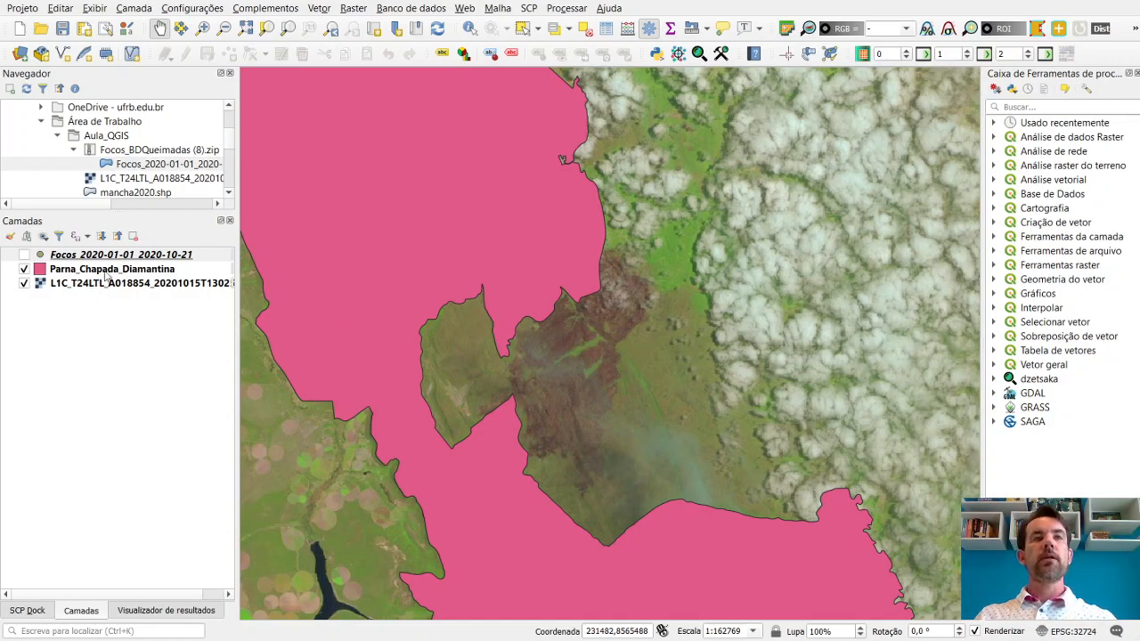
# Set the simple fill style of the Parna_Chapada_Diamantina layer to Sem pincel in its symbology properties
pyautogui.click(39, 272)
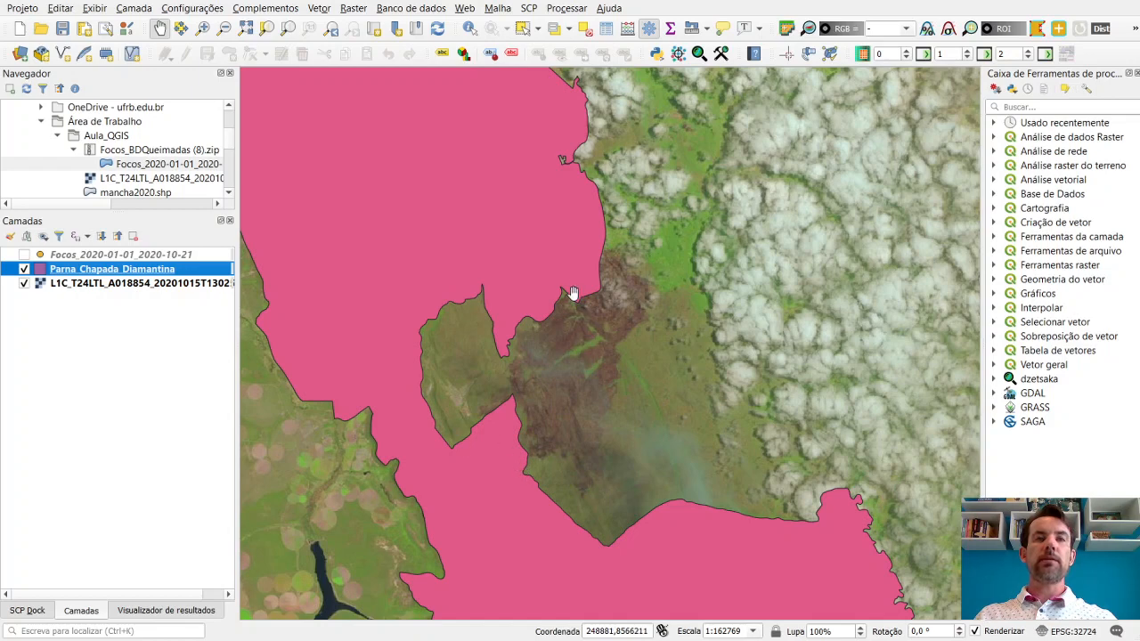
pyautogui.doubleClick(42, 273)
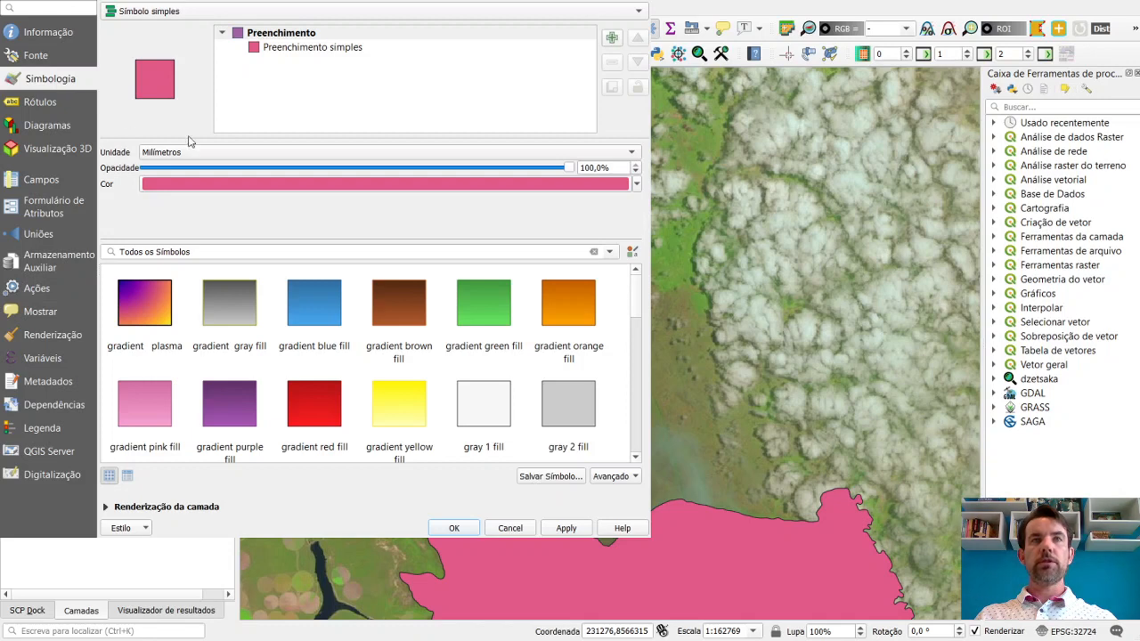
pyautogui.click(303, 47)
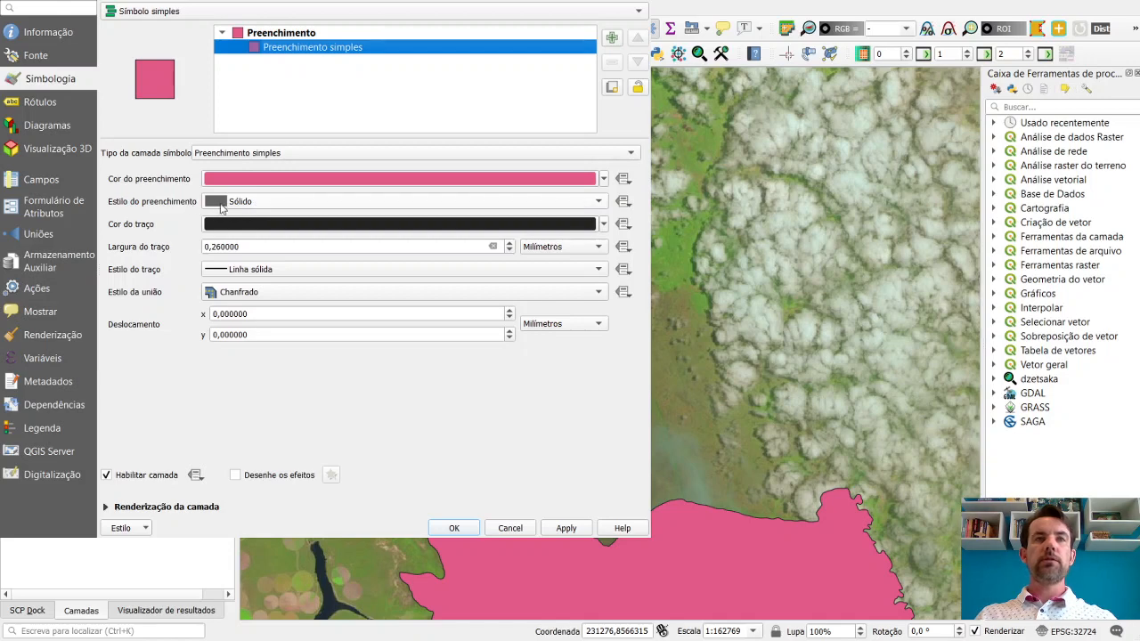
pyautogui.click(252, 205)
pyautogui.press('Up')
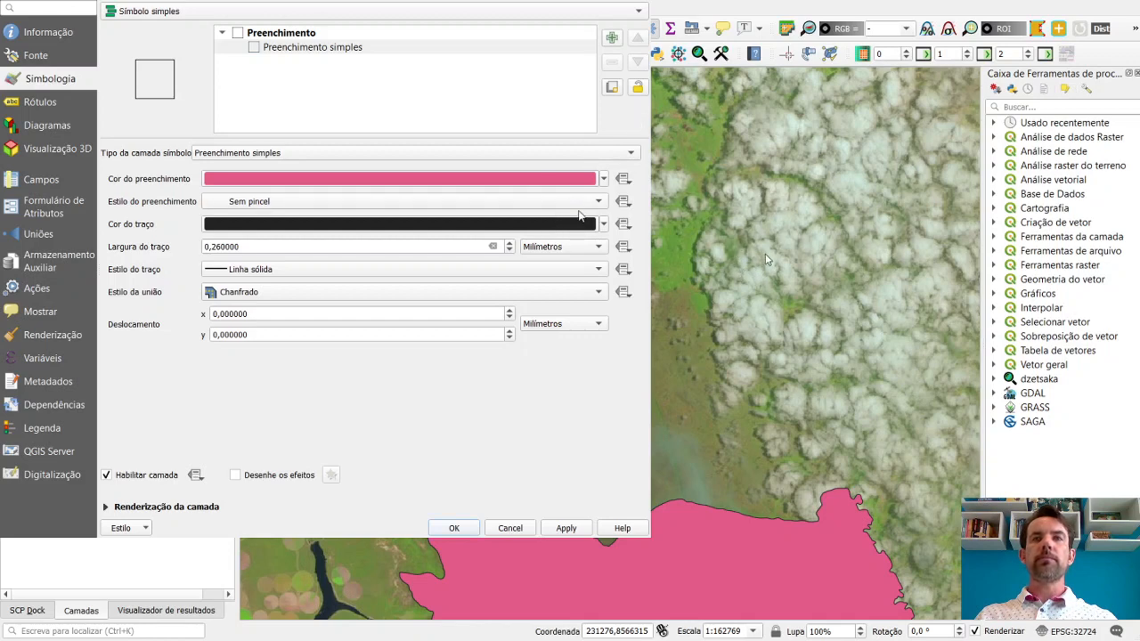
# Give the park boundary a red stroke 0.66 mm wide and apply the symbology
pyautogui.click(340, 341)
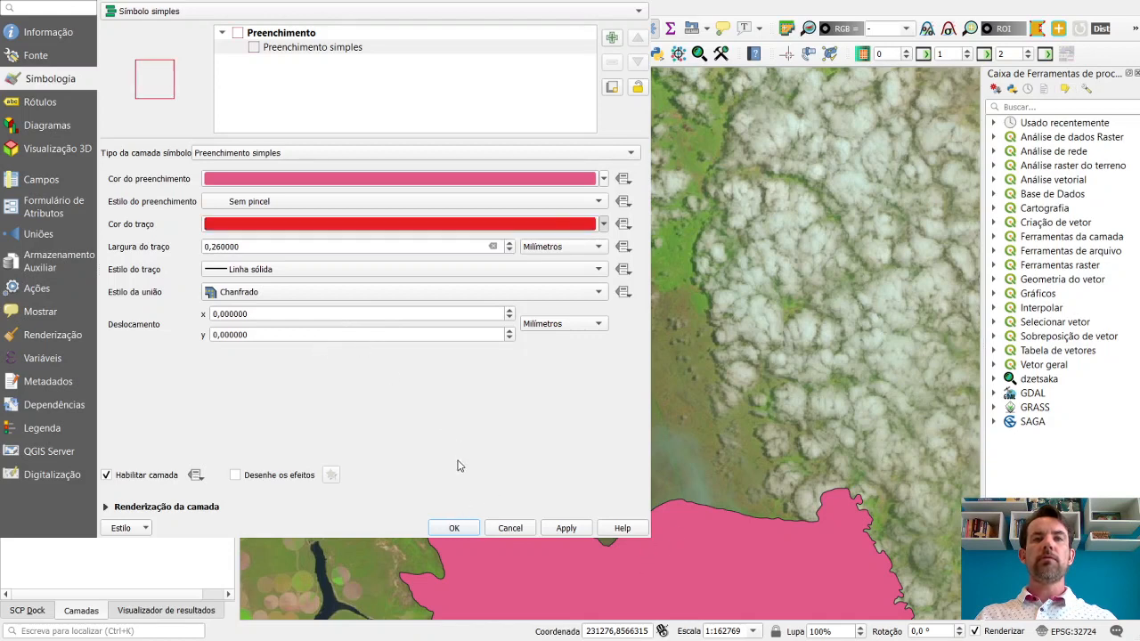
pyautogui.click(459, 425)
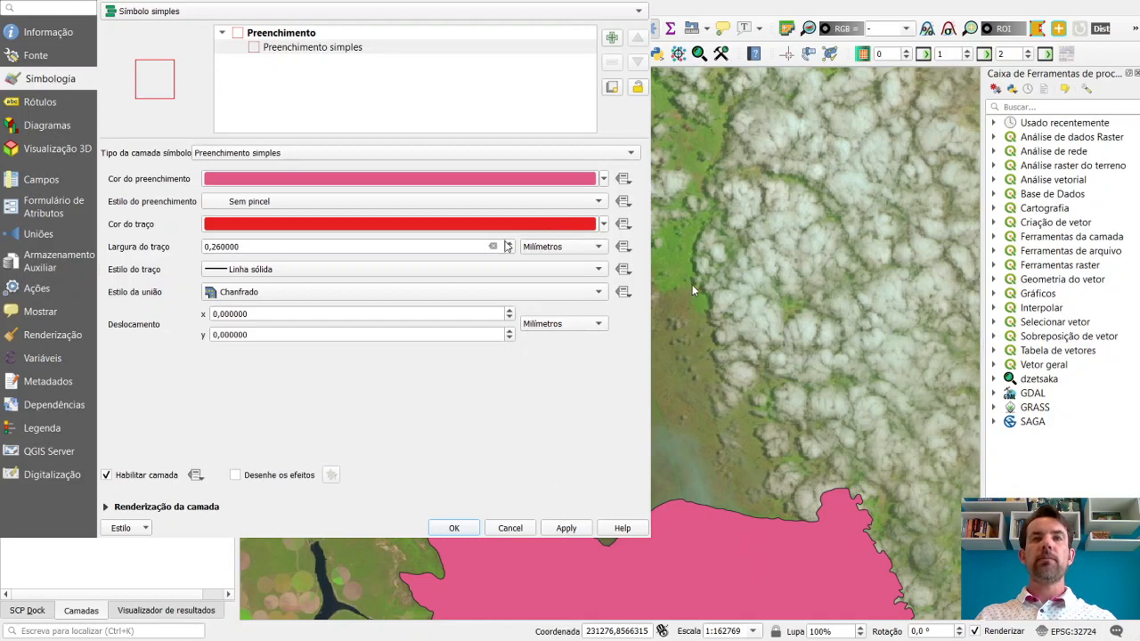
pyautogui.click(511, 244)
pyautogui.click(510, 244)
pyautogui.click(511, 244)
pyautogui.click(511, 244)
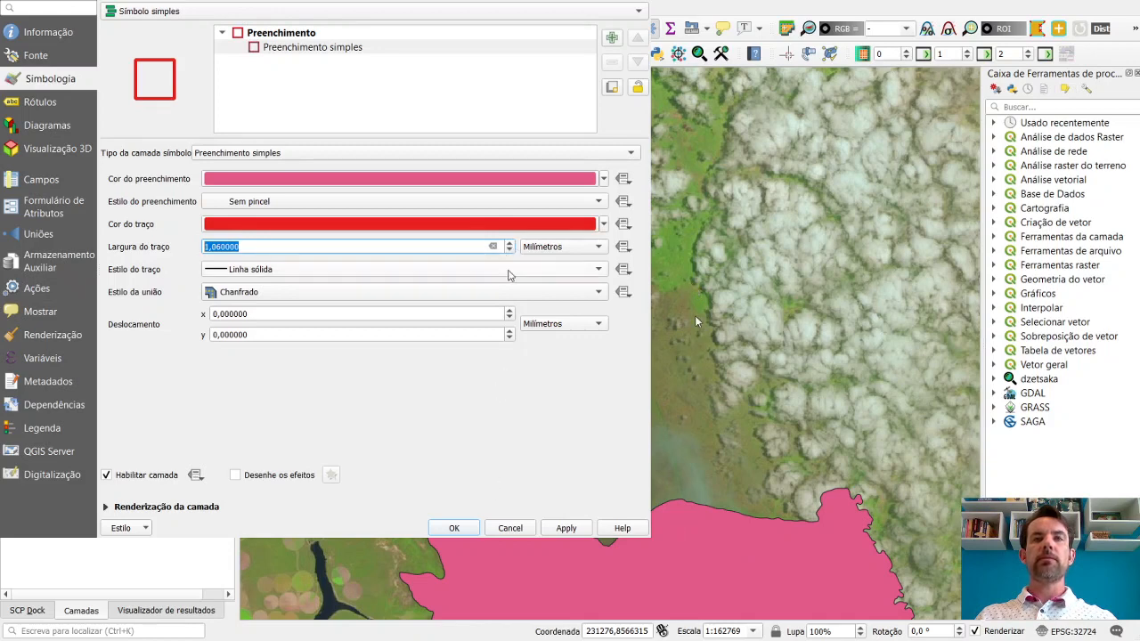
pyautogui.click(511, 250)
pyautogui.click(510, 250)
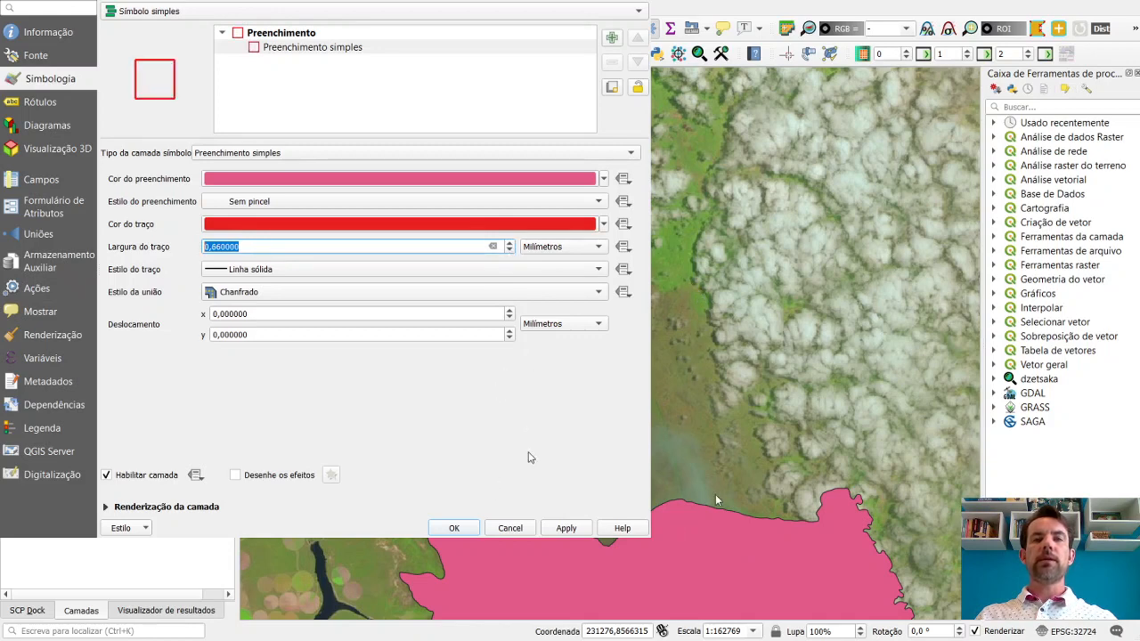
pyautogui.click(454, 528)
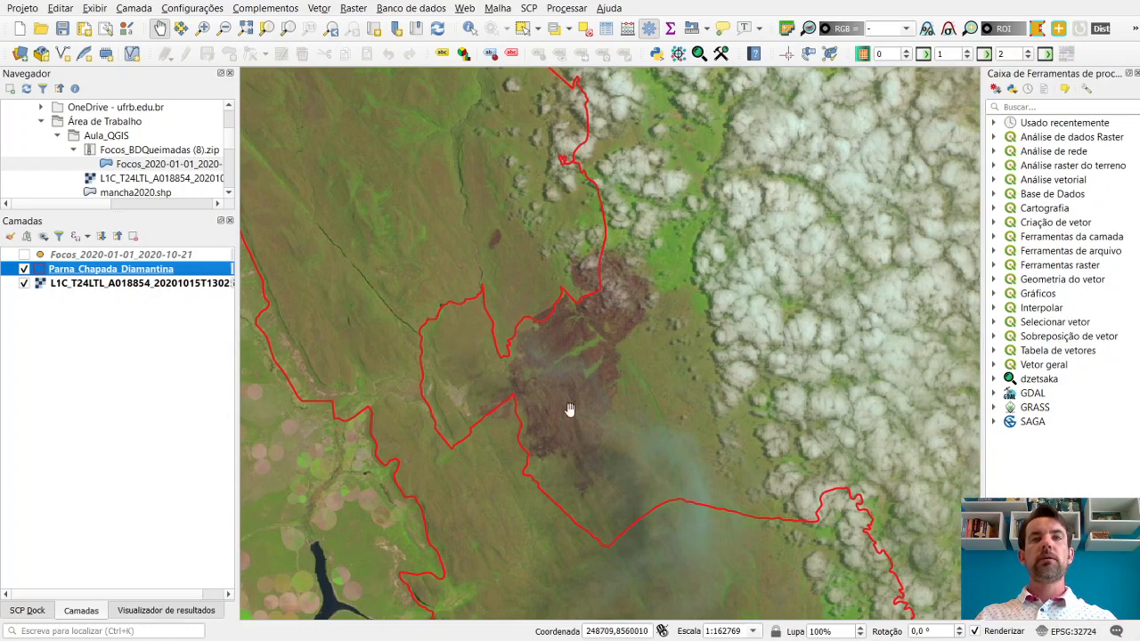
# Show the Focos_2020-01-01_2020-10-21 hotspots again and compare their distribution with the burn scar
pyautogui.moveTo(586, 374); pyautogui.dragTo(584, 344)
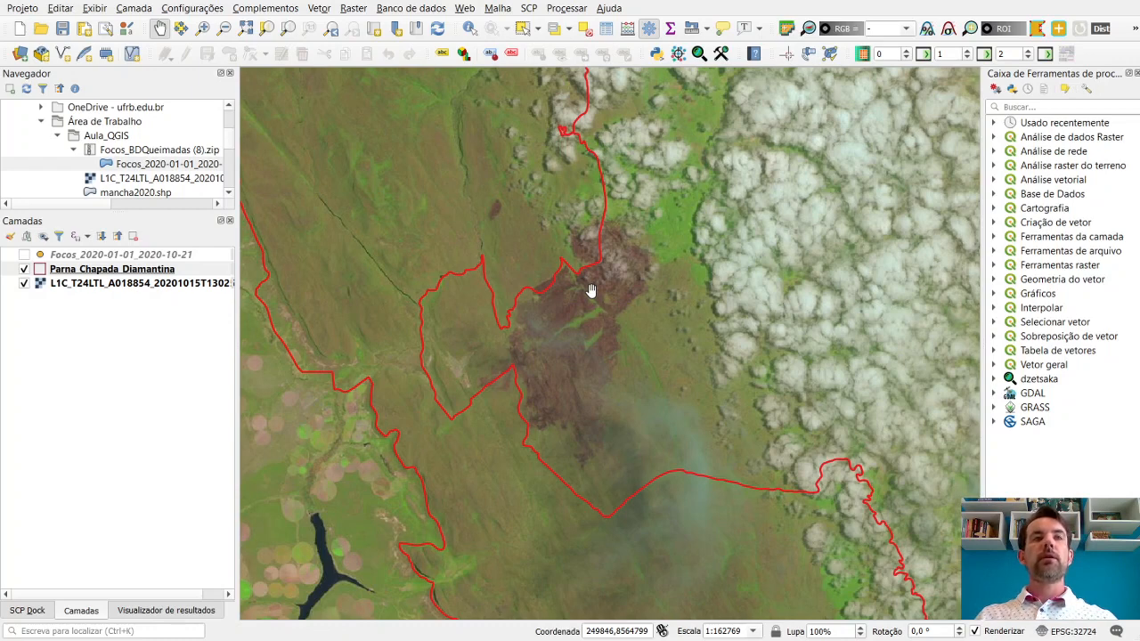
pyautogui.click(25, 255)
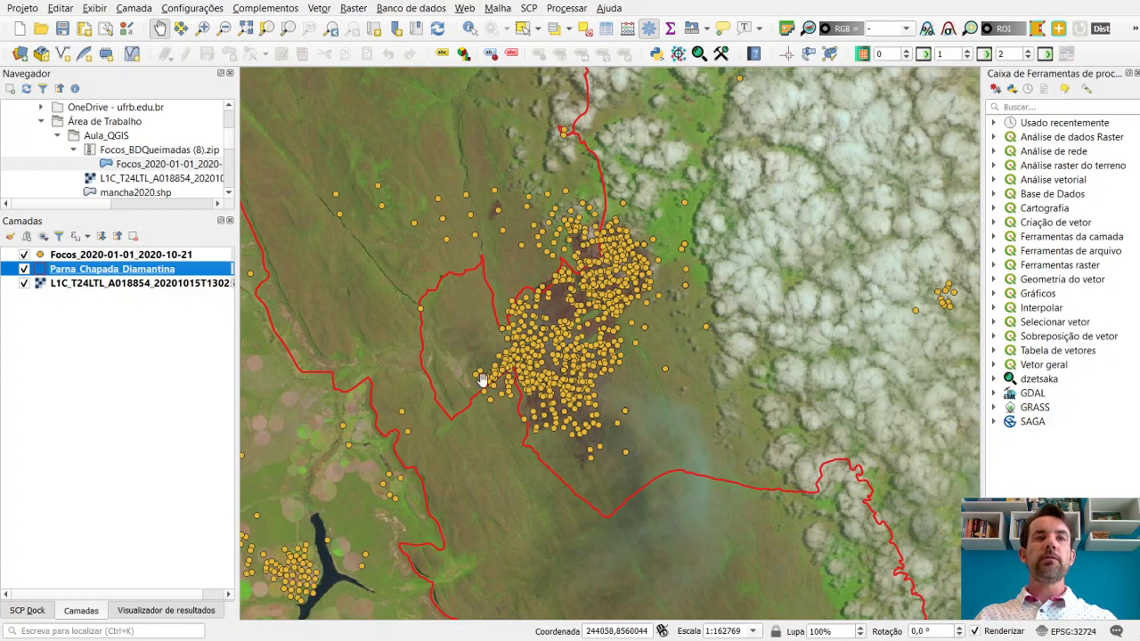
pyautogui.moveTo(477, 414); pyautogui.dragTo(482, 379)
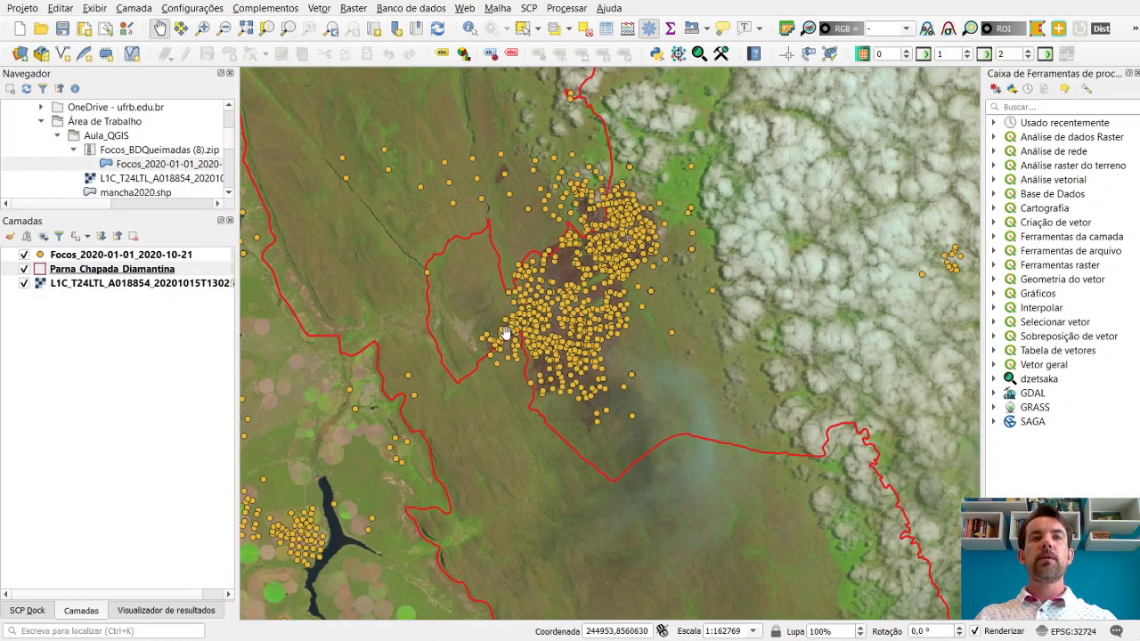
pyautogui.scroll(-1, 513, 285)
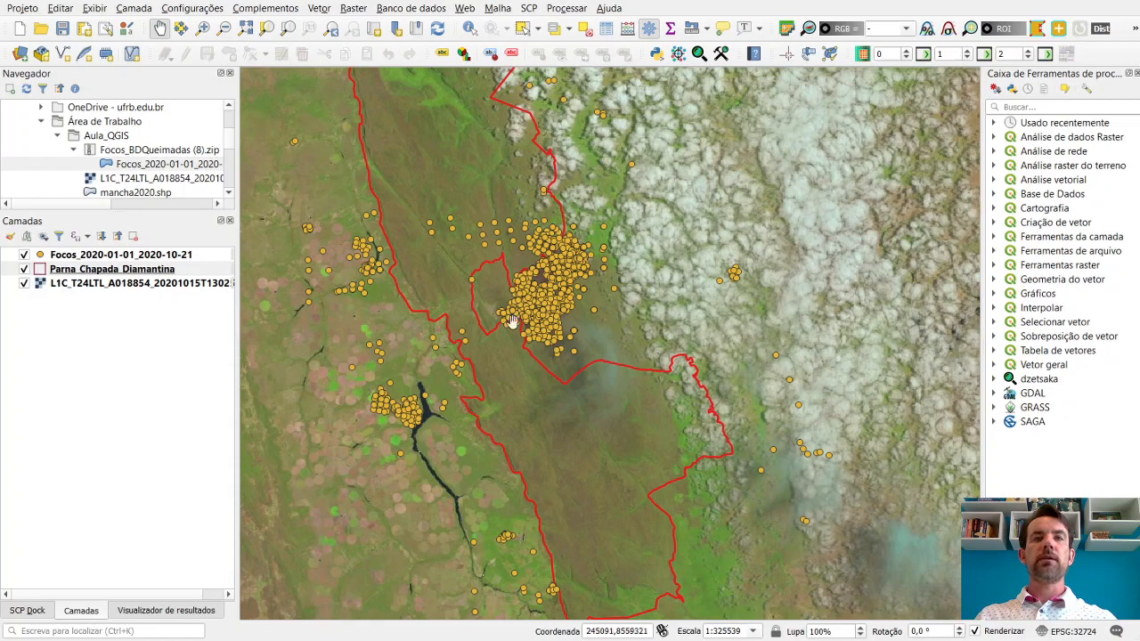
# Hide the fire hotspots and examine the extent of the burn scar against the red park boundary
pyautogui.click(24, 255)
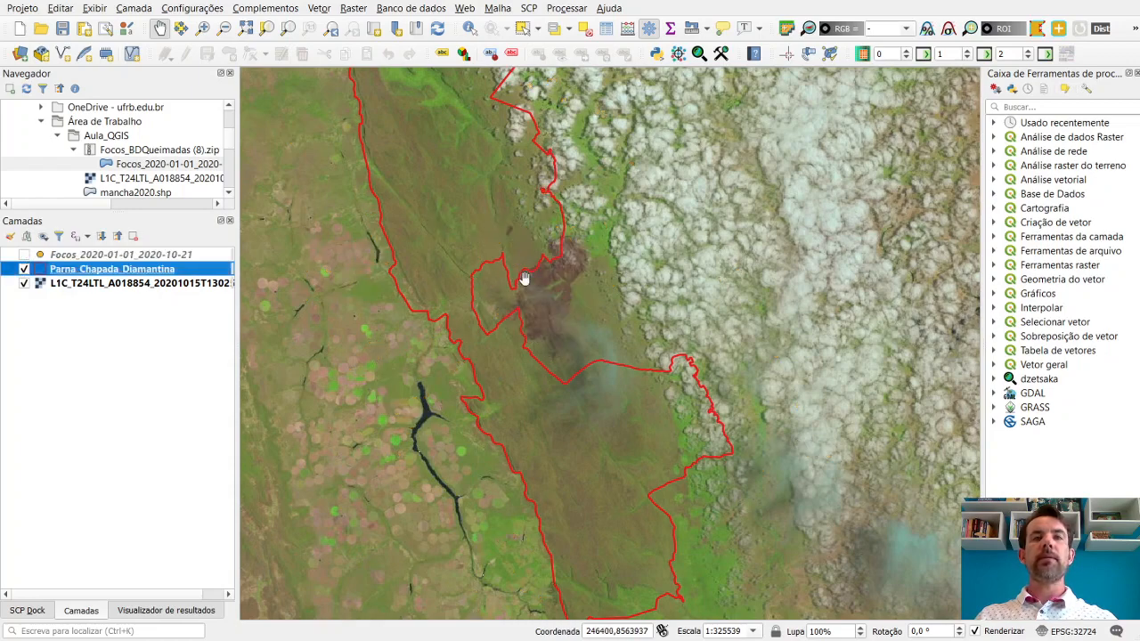
pyautogui.scroll(-1, 552, 281)
pyautogui.scroll(1, 552, 281)
pyautogui.scroll(1, 552, 282)
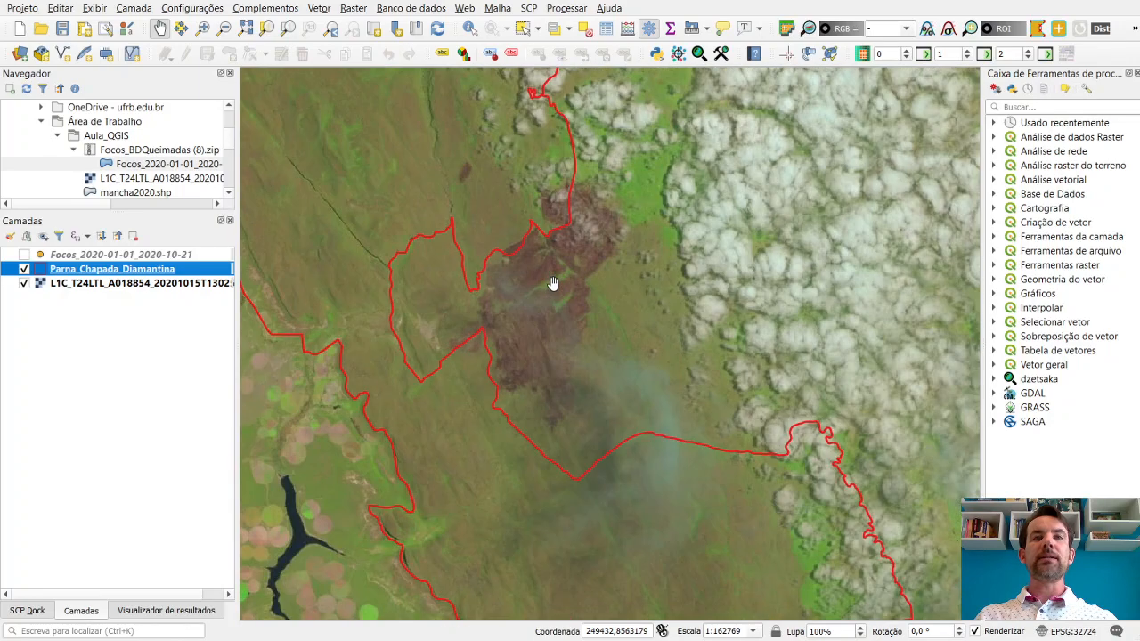
pyautogui.scroll(1, 552, 279)
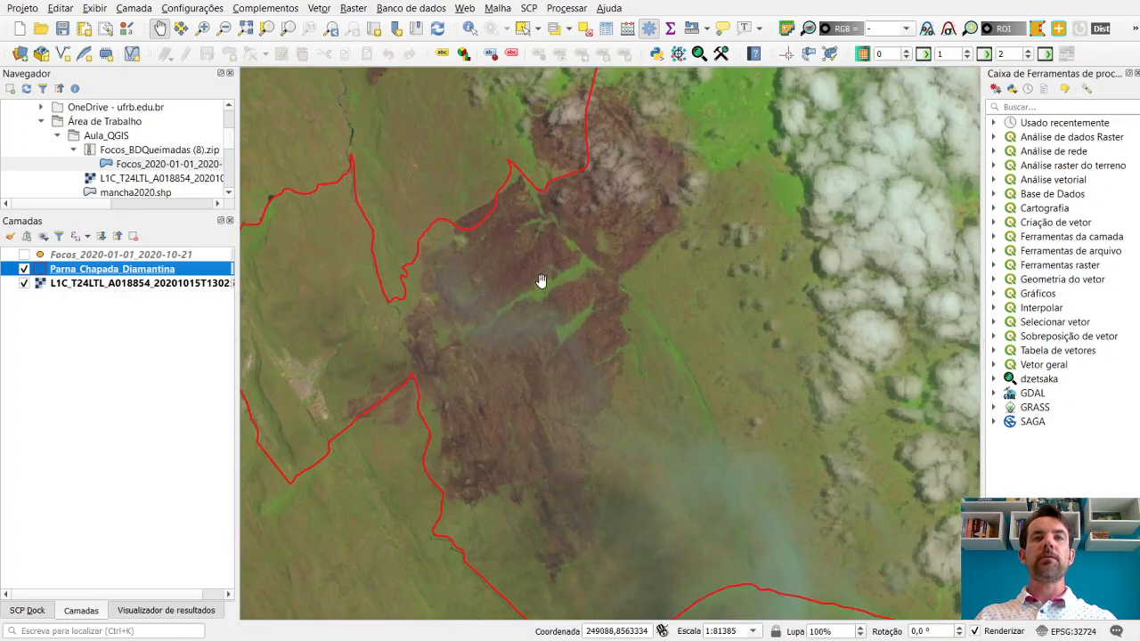
pyautogui.scroll(-1, 541, 283)
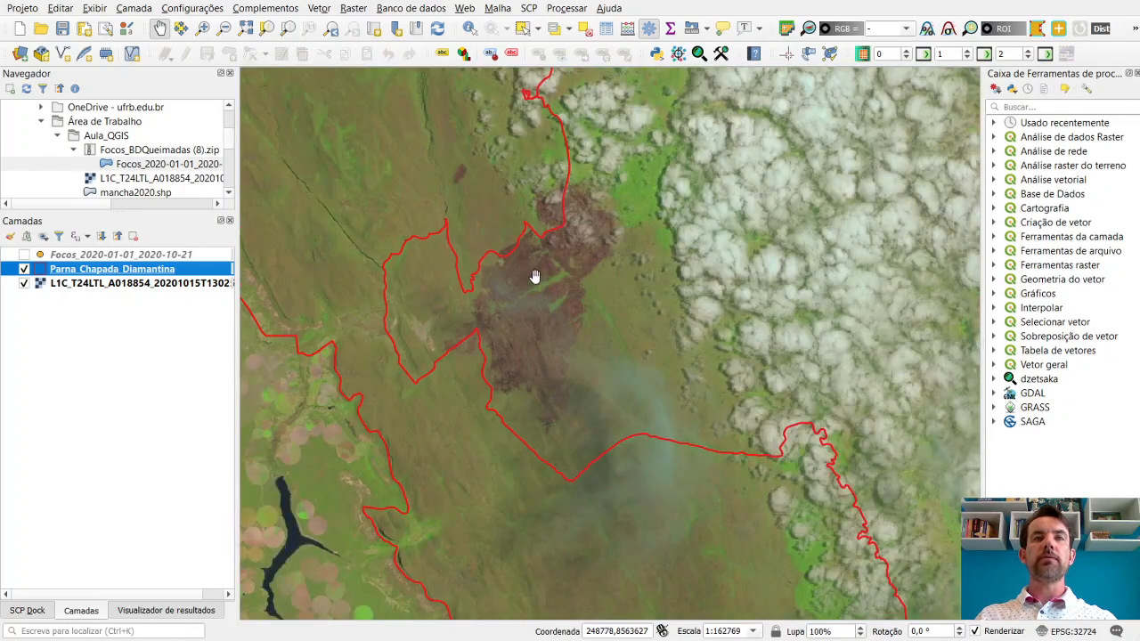
pyautogui.moveTo(535, 281); pyautogui.dragTo(554, 294)
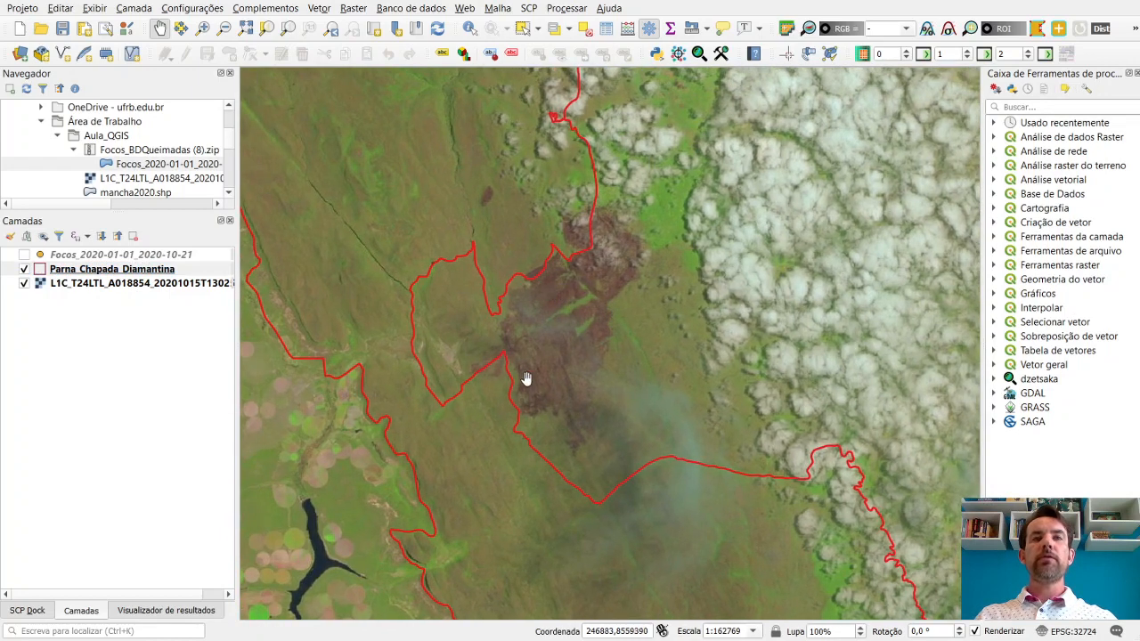
pyautogui.click(64, 57)
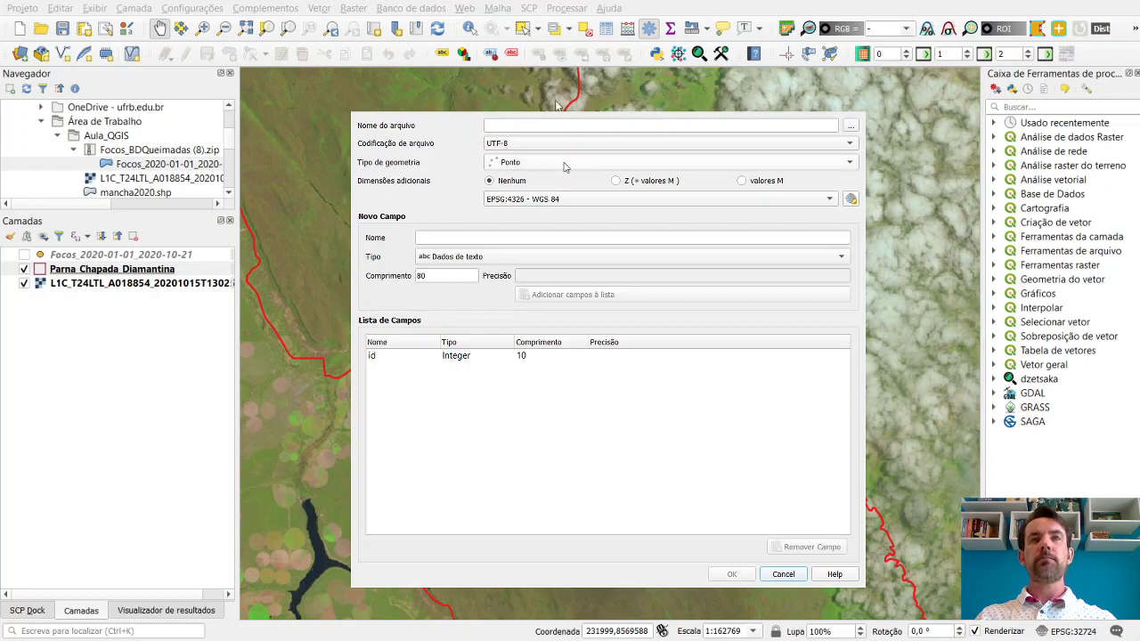
pyautogui.click(586, 129)
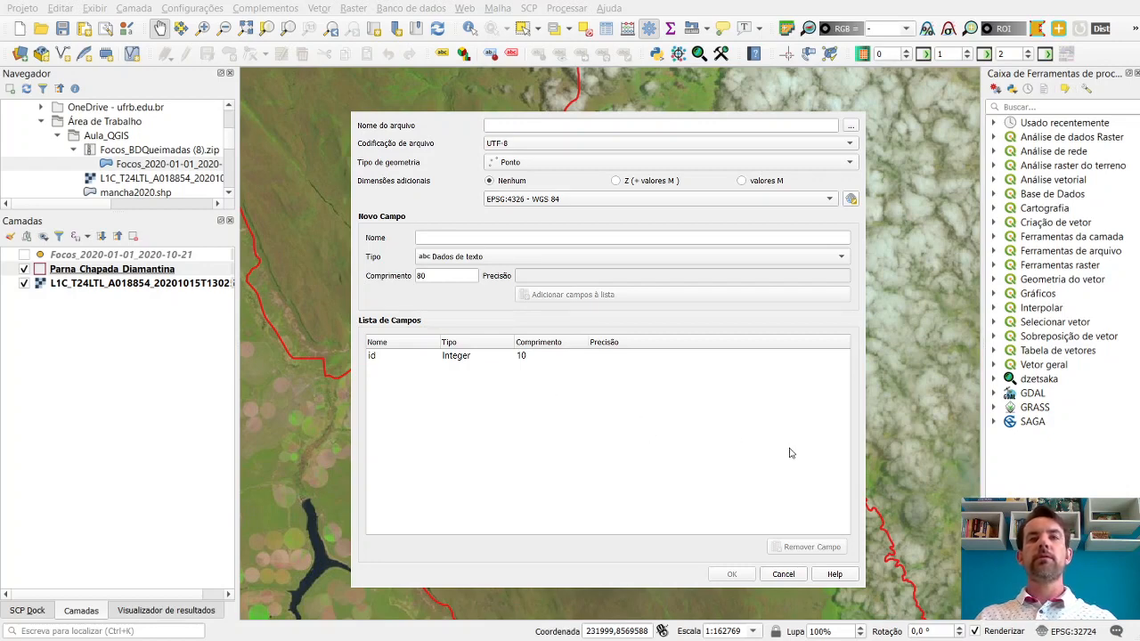
pyautogui.write('D:\\OneDrive\\Área de Trabalho\\Aula_QGIS\\mancha2020.shp')
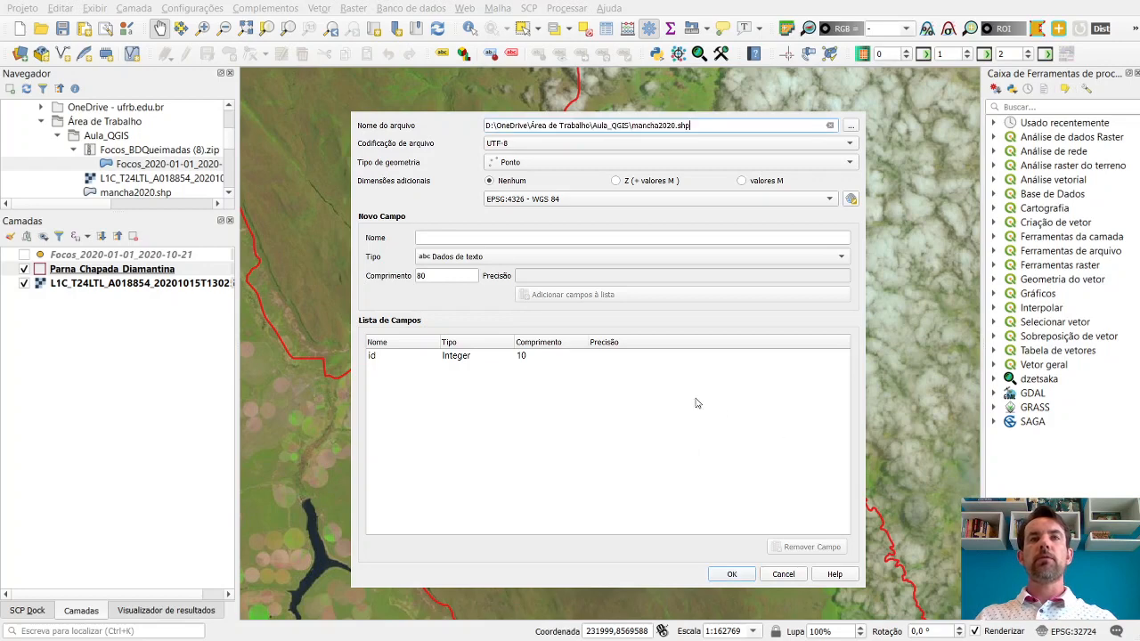
pyautogui.click(534, 206)
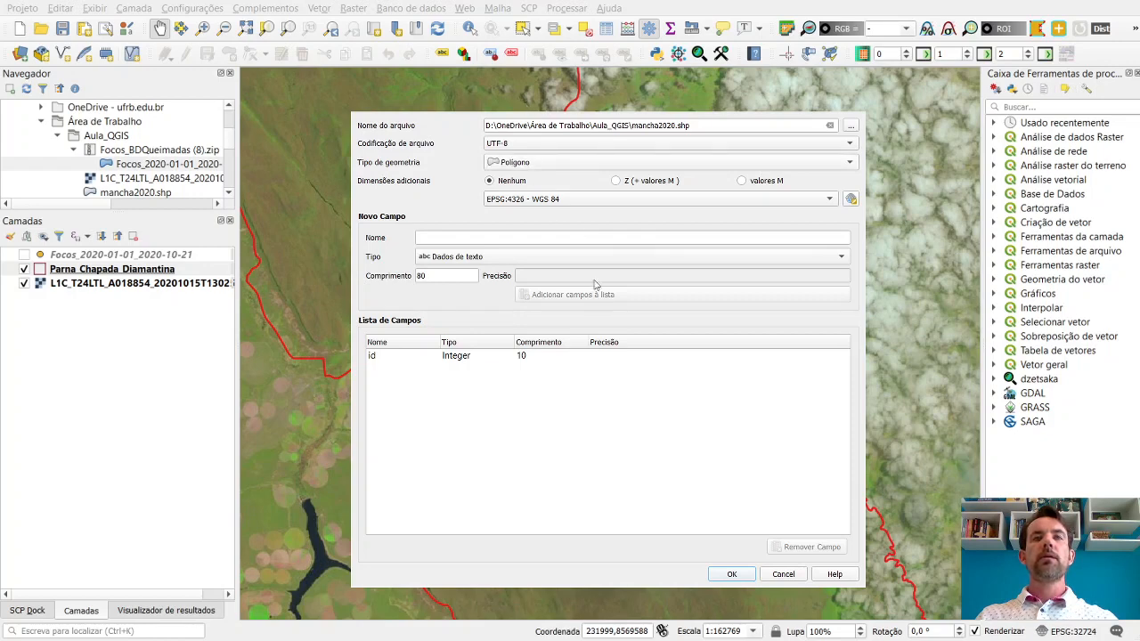
pyautogui.click(779, 579)
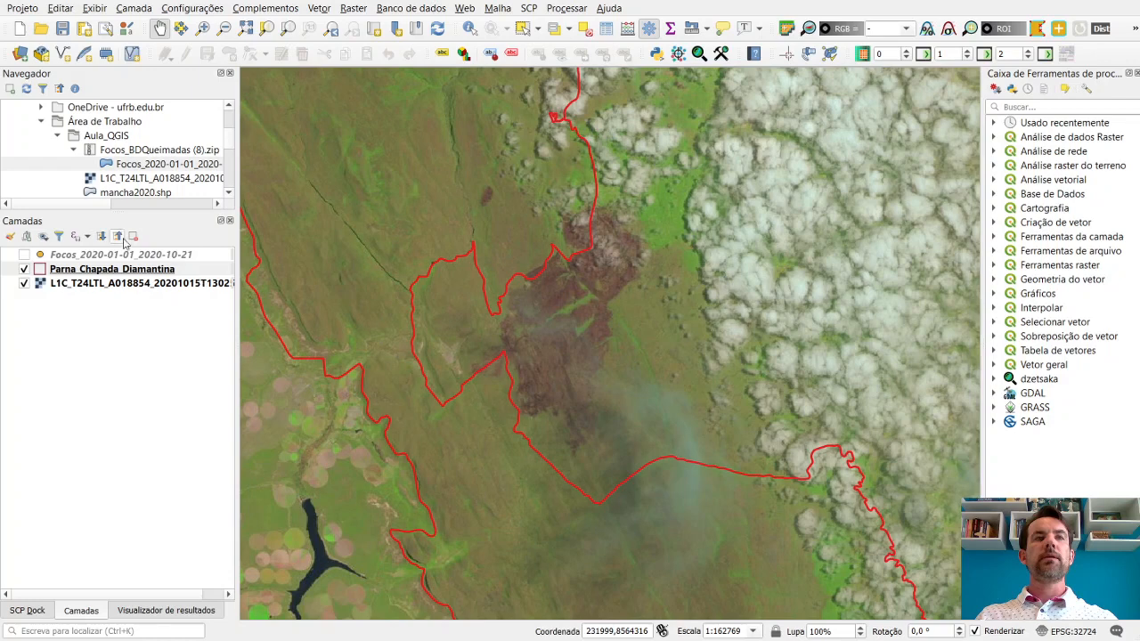
# Add mancha2020.shp from the Aula_QGIS folder to the map and make it the active layer
pyautogui.click(123, 194)
pyautogui.moveTo(123, 198); pyautogui.dragTo(93, 269)
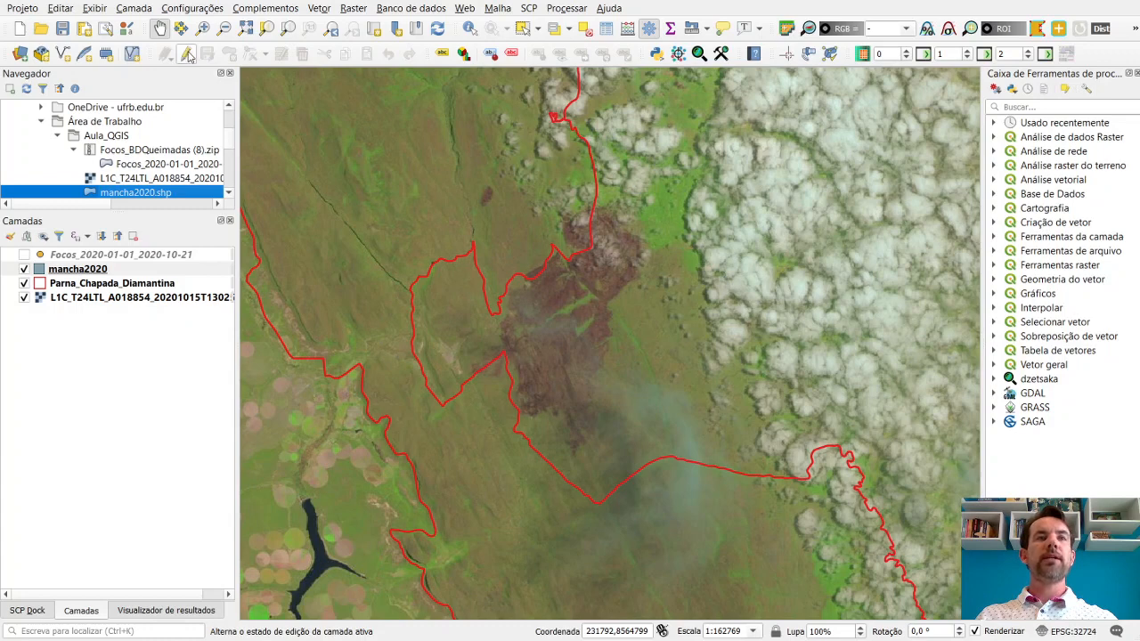
pyautogui.click(89, 270)
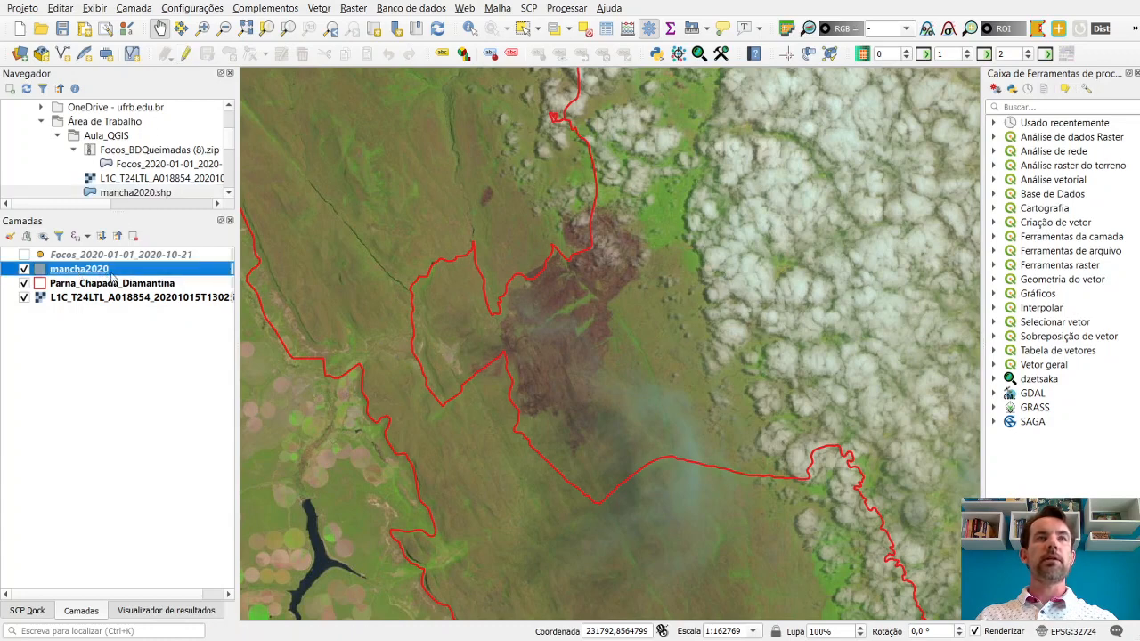
# Enable editing on the mancha2020 layer and trace the burn scar's outline as polygons, including the small separate patch to the northwest
pyautogui.click(186, 56)
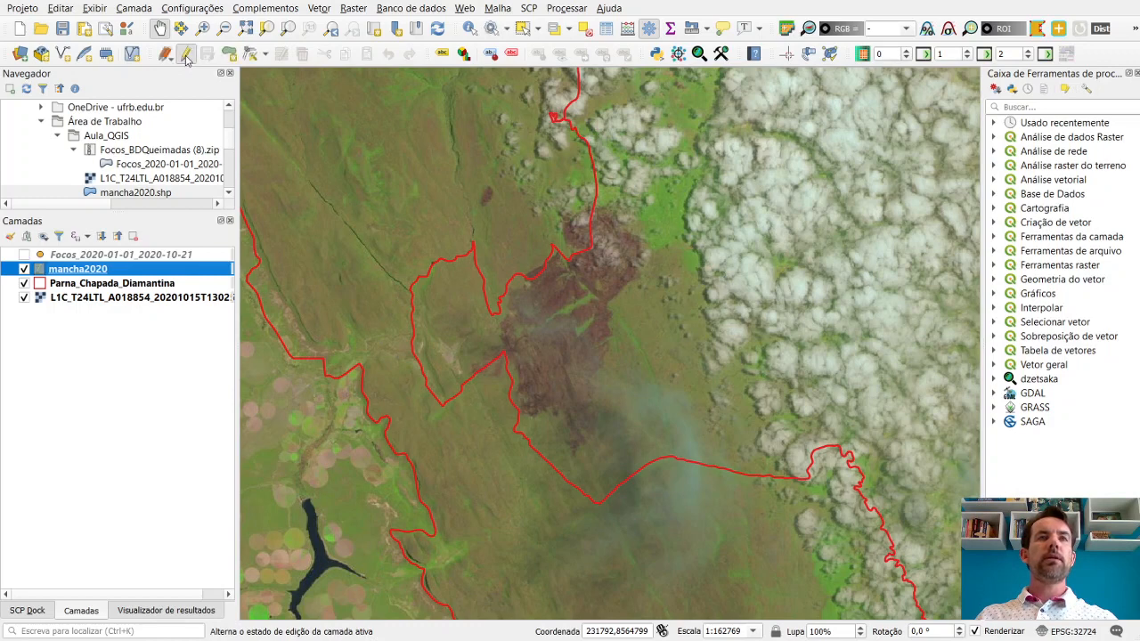
pyautogui.click(229, 56)
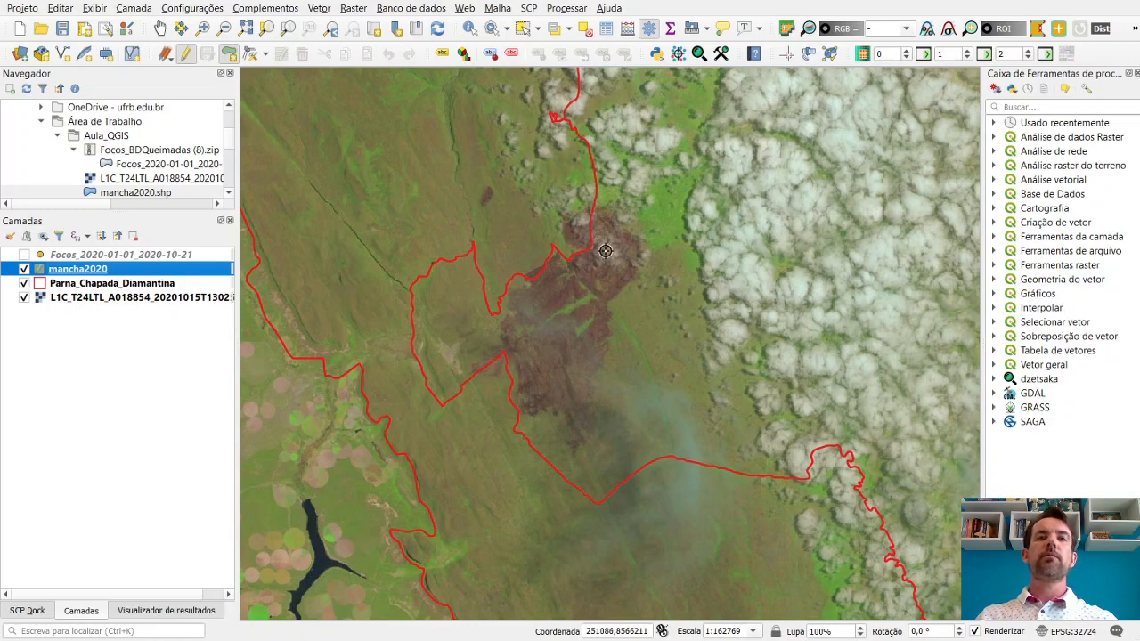
pyautogui.scroll(1, 603, 244)
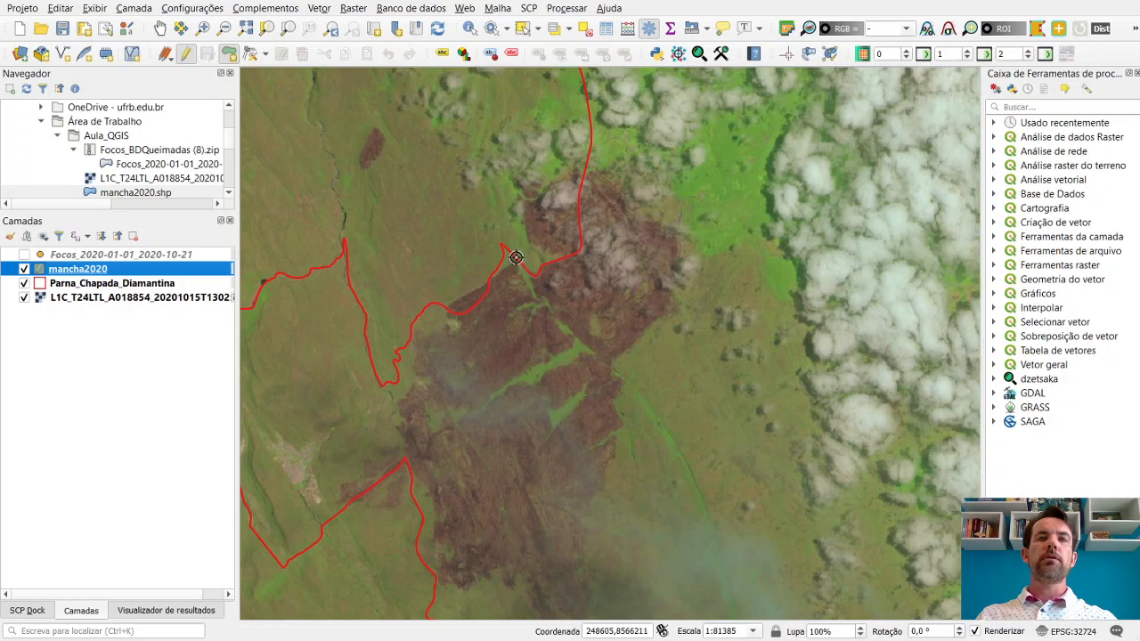
pyautogui.click(521, 202)
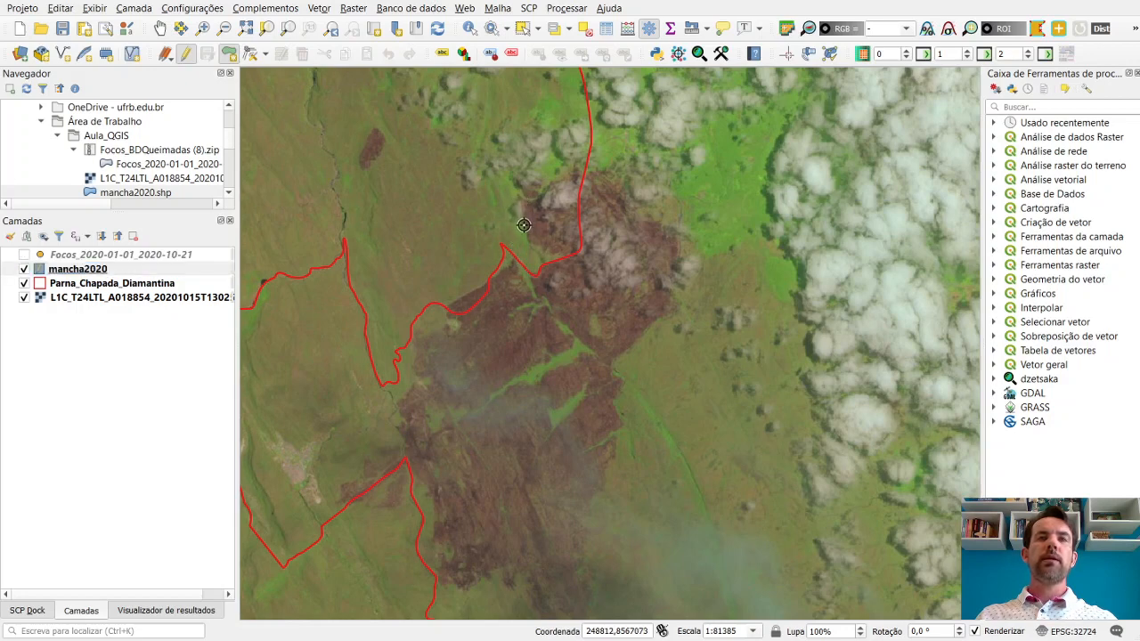
pyautogui.click(528, 239)
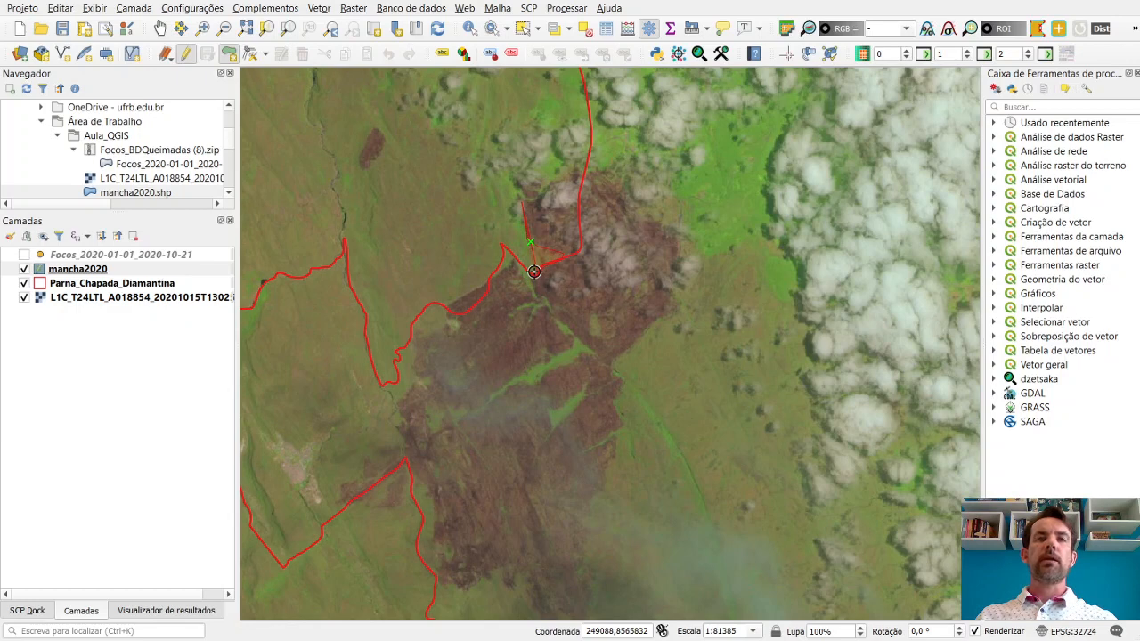
pyautogui.click(535, 272)
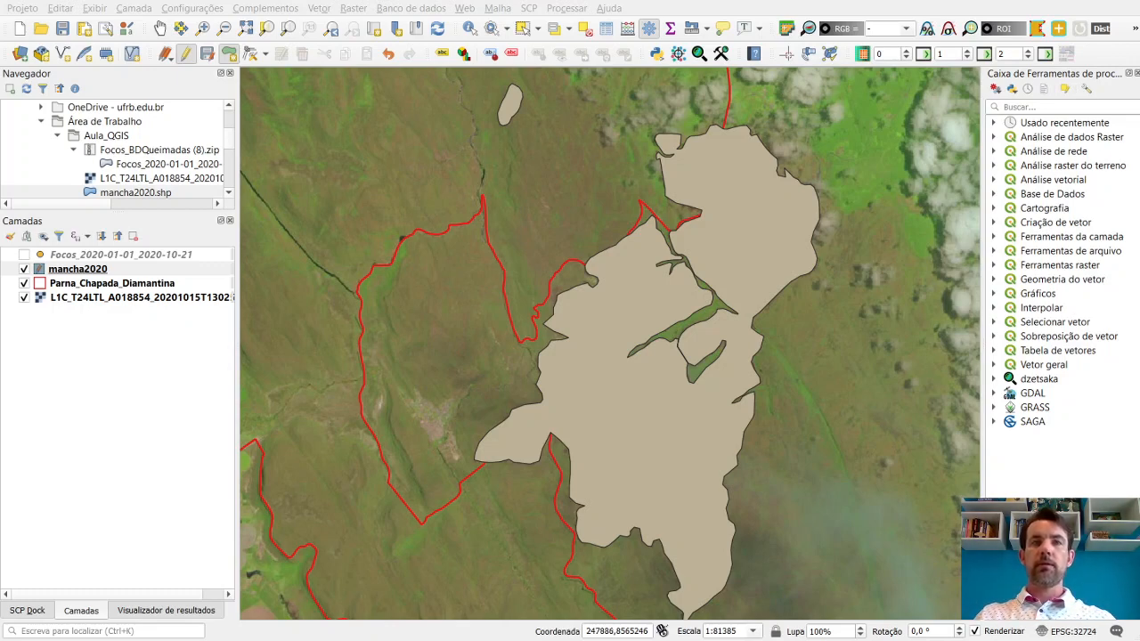
# Set the simple fill style of the mancha2020 layer to Sem pincel in its symbology properties
pyautogui.moveTo(622, 324); pyautogui.dragTo(613, 254)
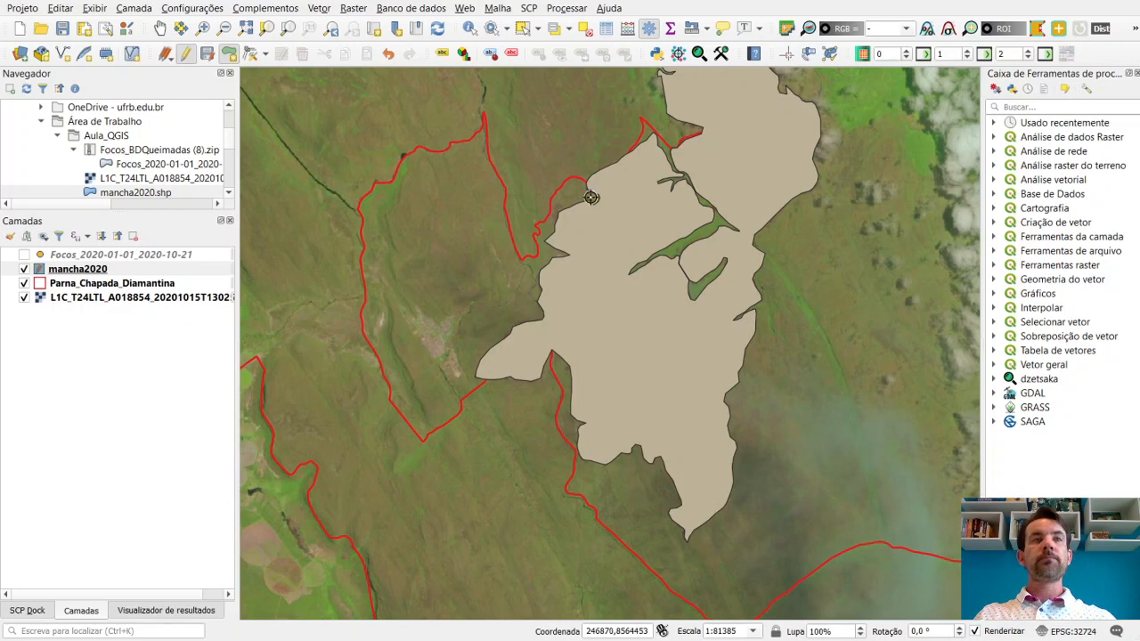
pyautogui.moveTo(495, 272); pyautogui.dragTo(433, 381)
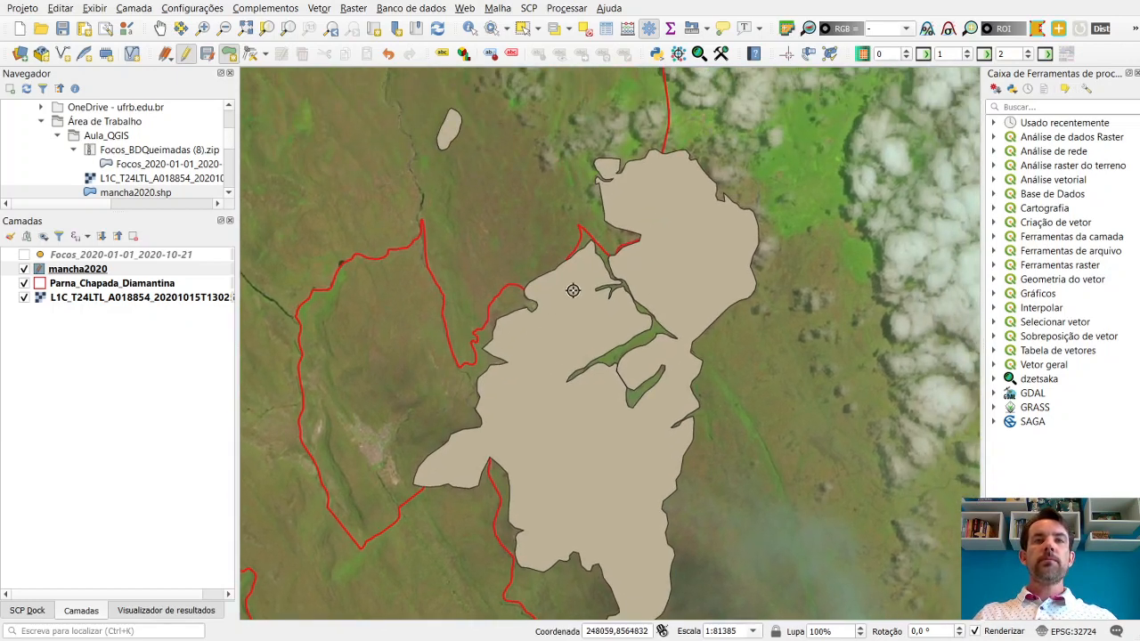
pyautogui.click(64, 273)
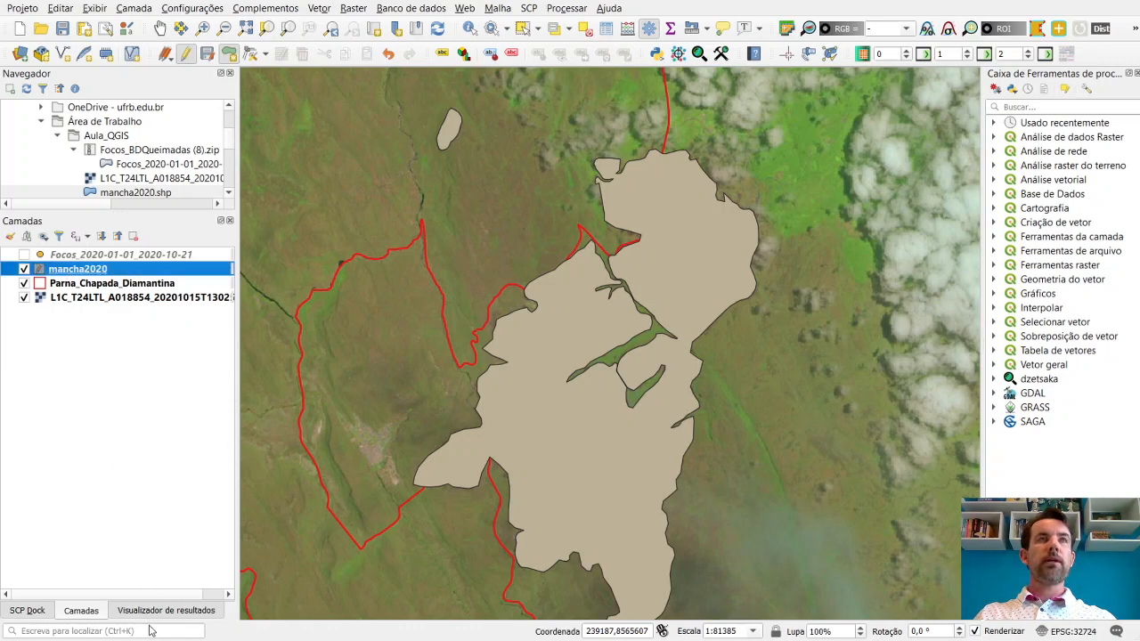
pyautogui.doubleClick(71, 272)
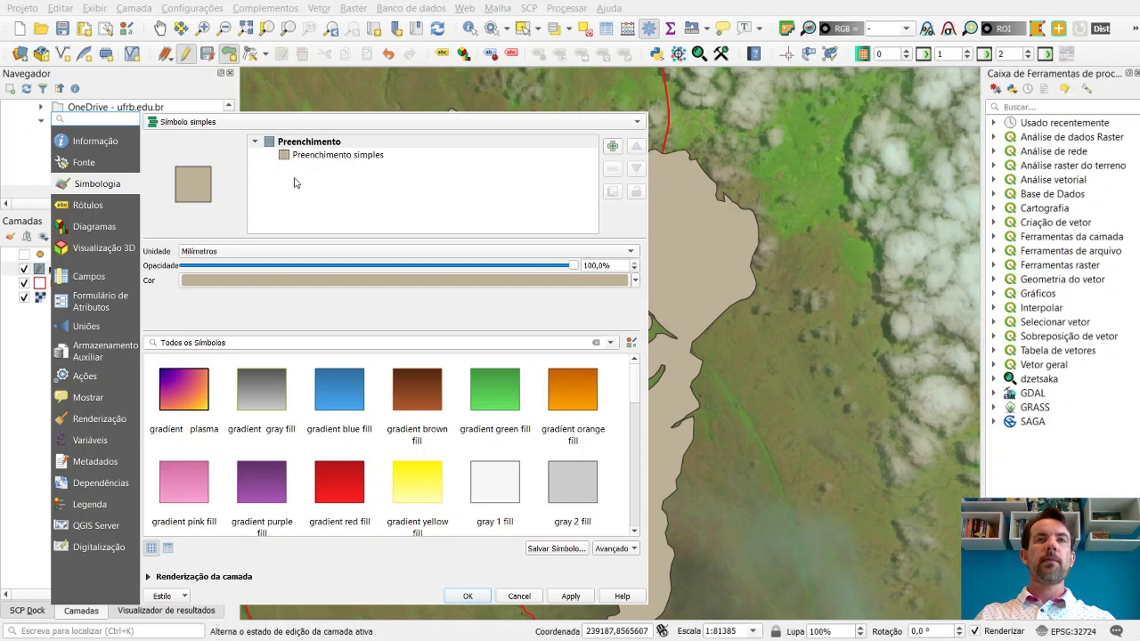
pyautogui.click(325, 157)
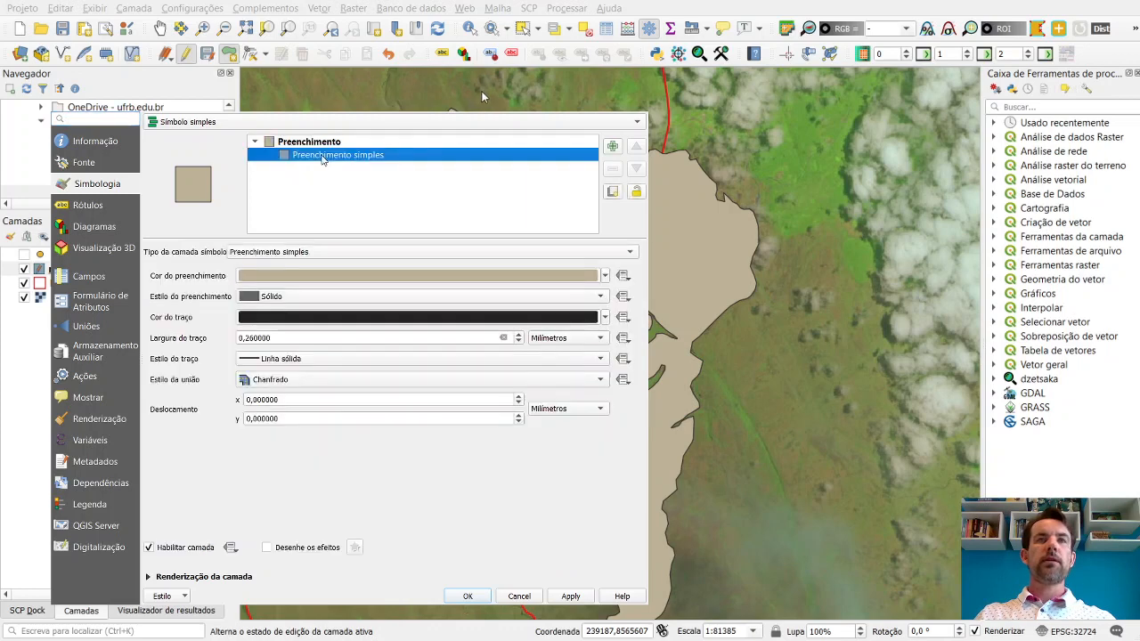
pyautogui.click(284, 299)
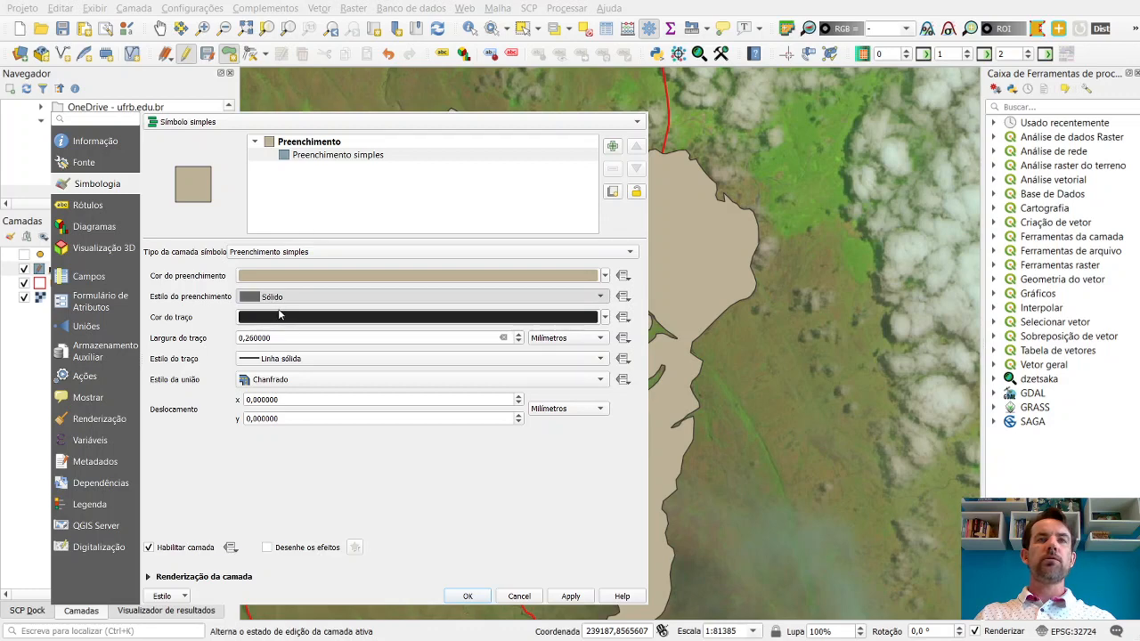
pyautogui.scroll(1, 280, 302)
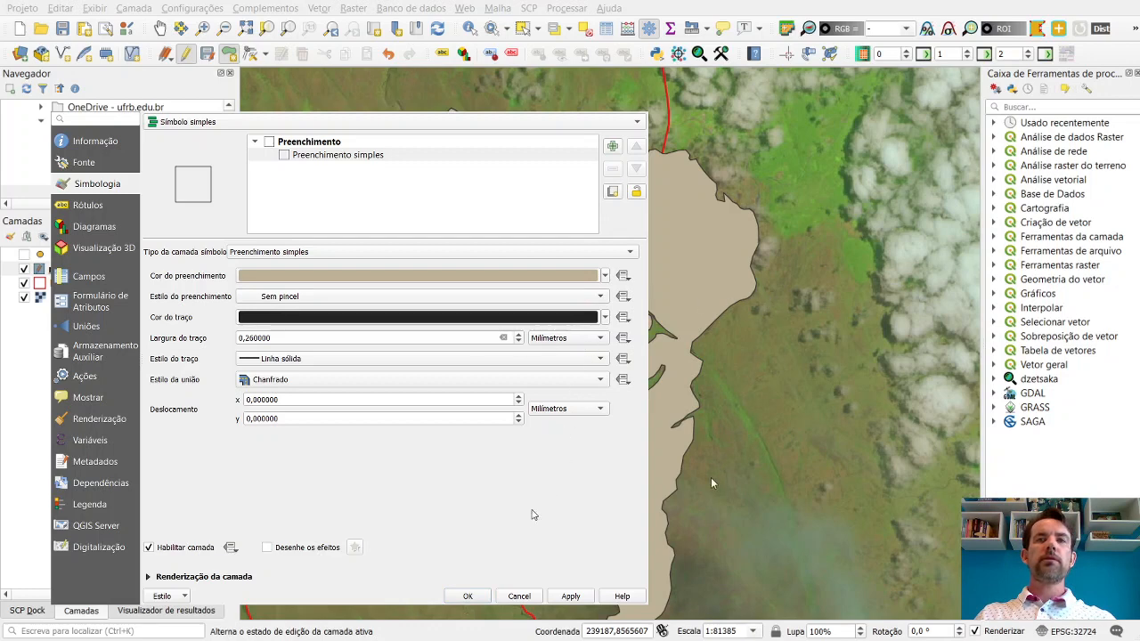
# Give the burn scar polygons a dark red stroke 1.06 mm wide and apply the symbology
pyautogui.click(524, 520)
pyautogui.scroll(3, 519, 337)
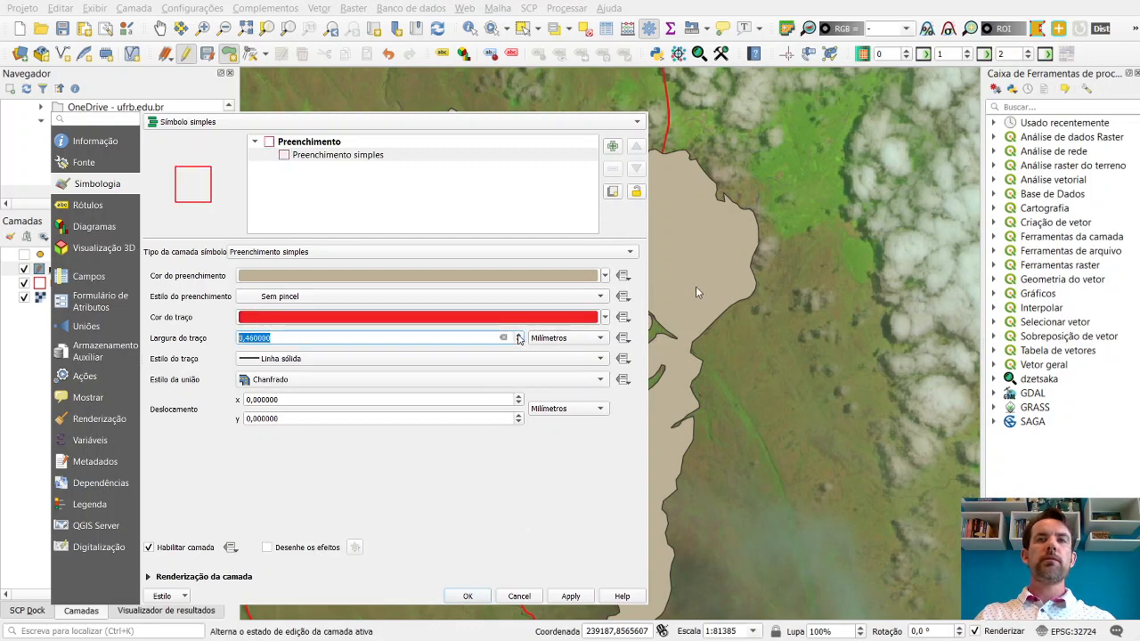
pyautogui.click(526, 319)
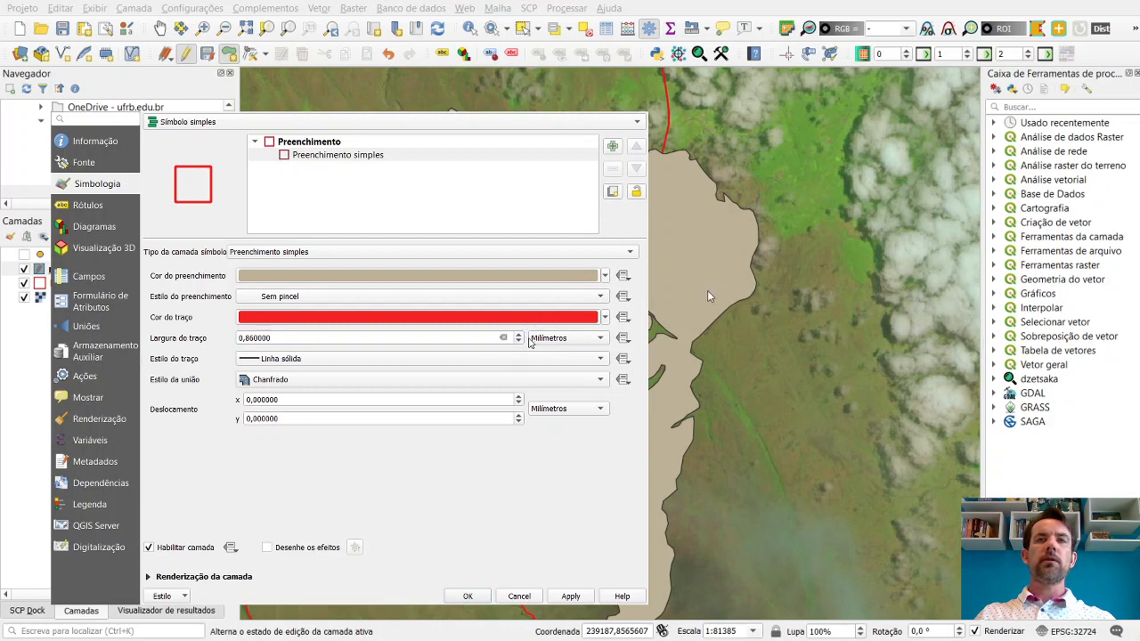
pyautogui.click(510, 524)
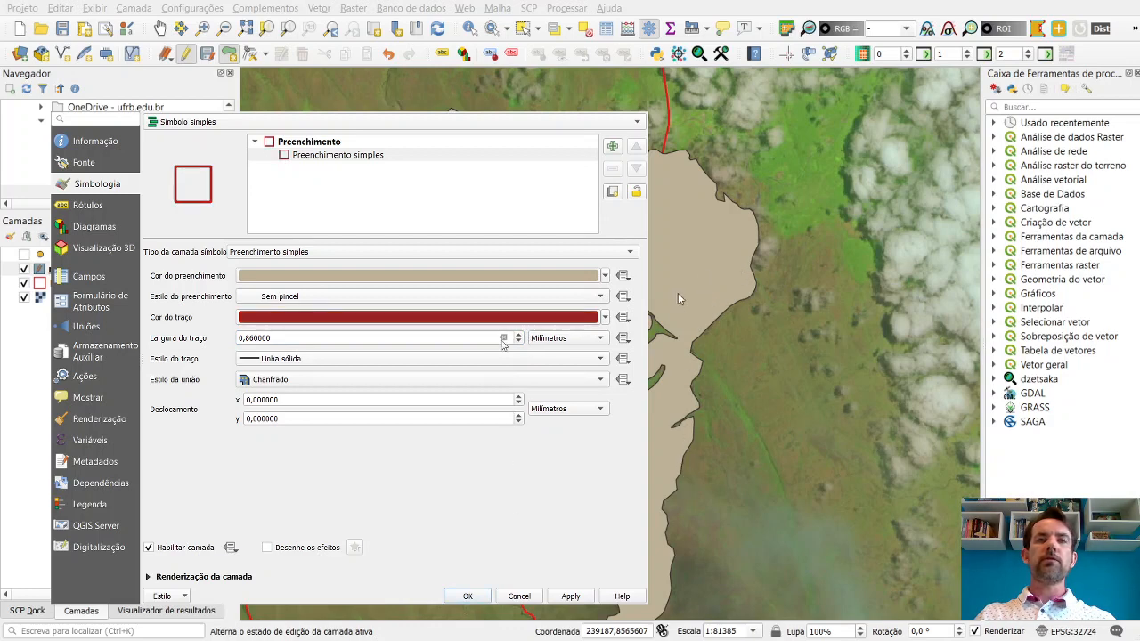
pyautogui.click(518, 334)
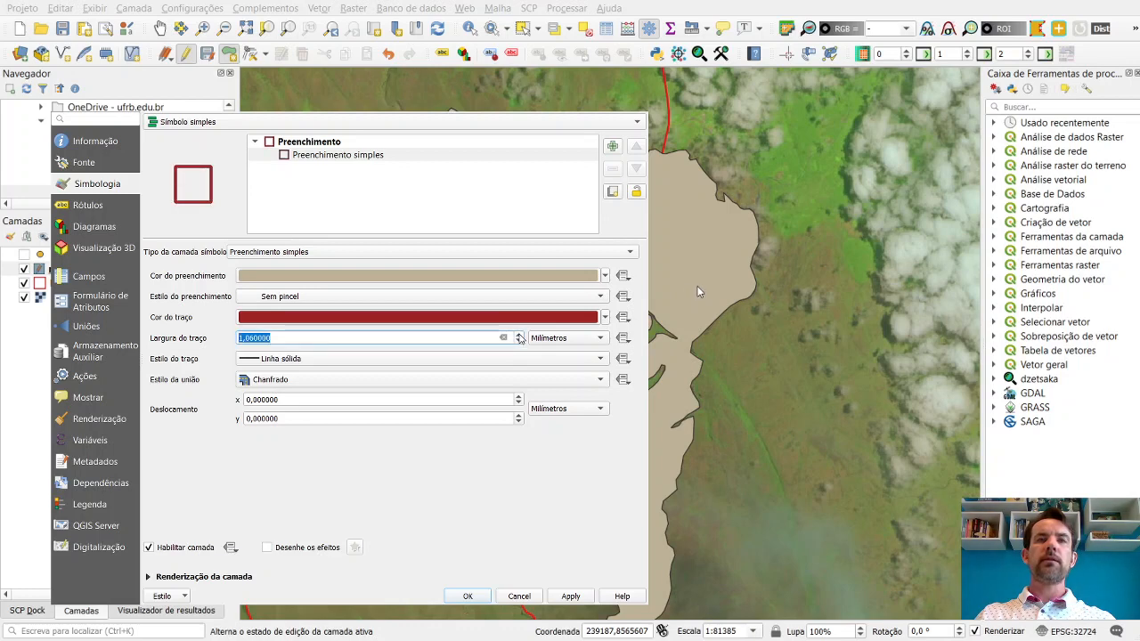
pyautogui.click(470, 597)
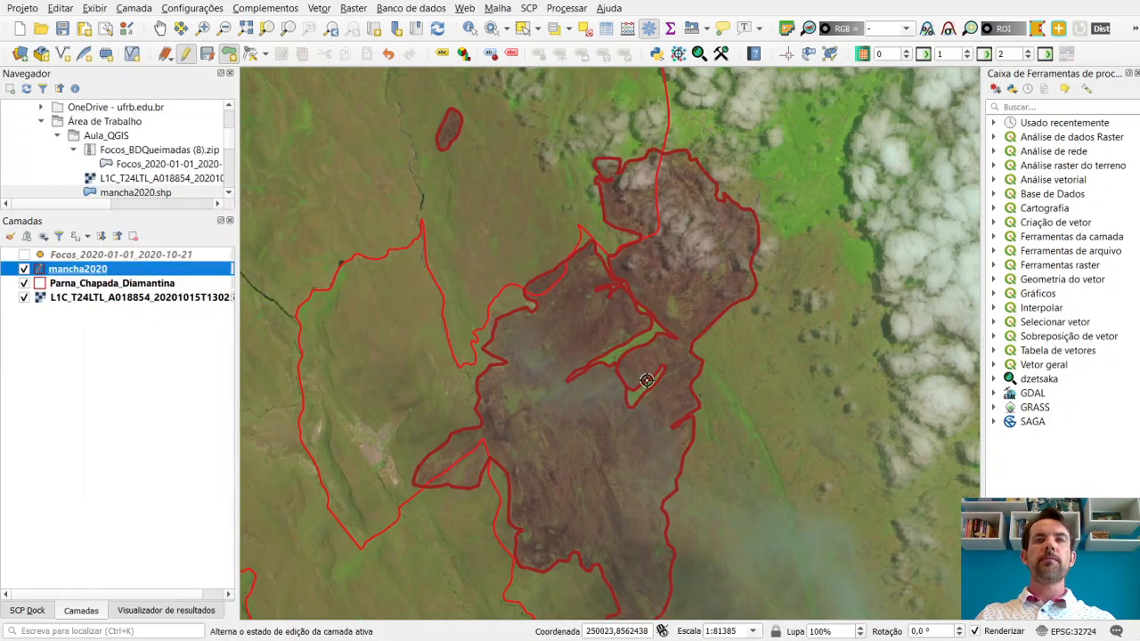
# Open the field calculator for the mancha2020 layer and name the new field "area ha"
pyautogui.scroll(-1, 647, 380)
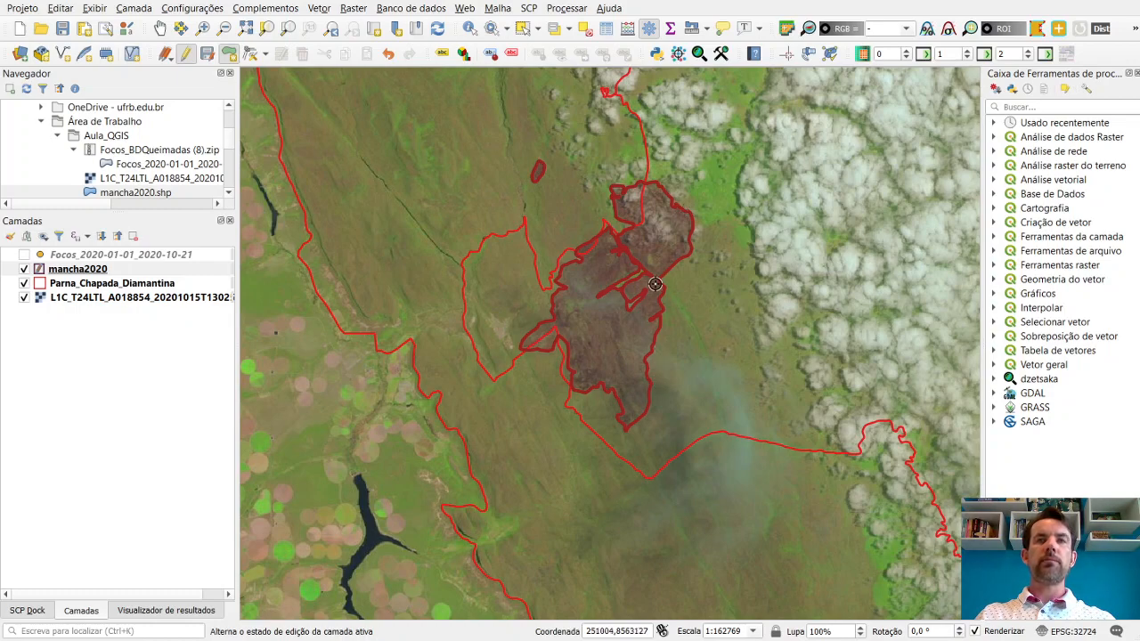
pyautogui.scroll(-1, 655, 284)
pyautogui.scroll(2, 653, 282)
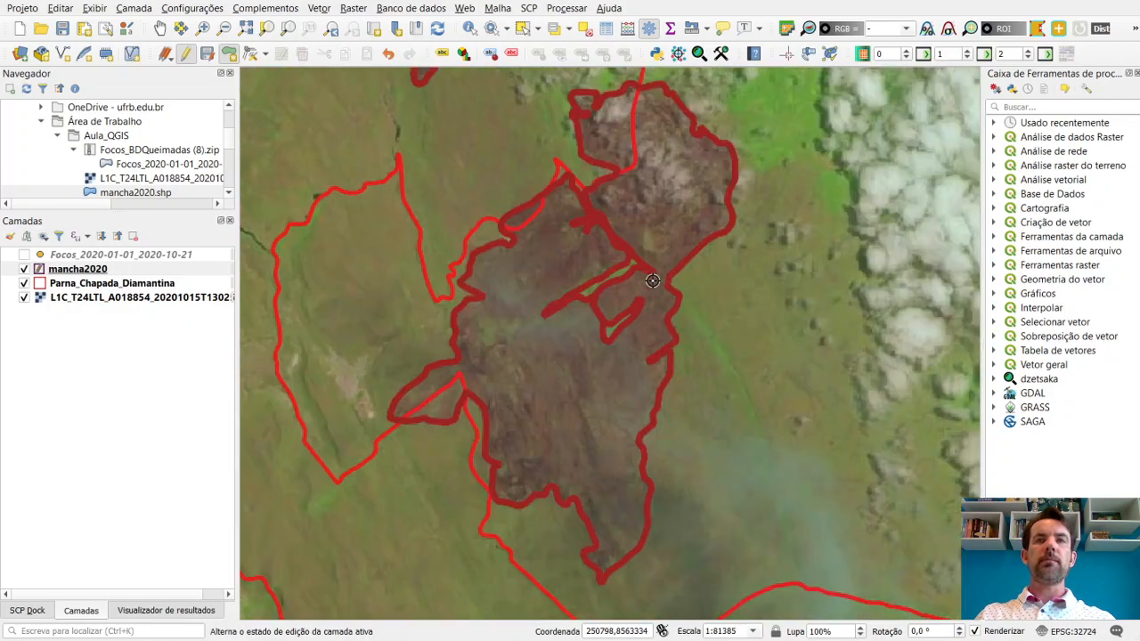
pyautogui.moveTo(648, 232); pyautogui.dragTo(647, 270)
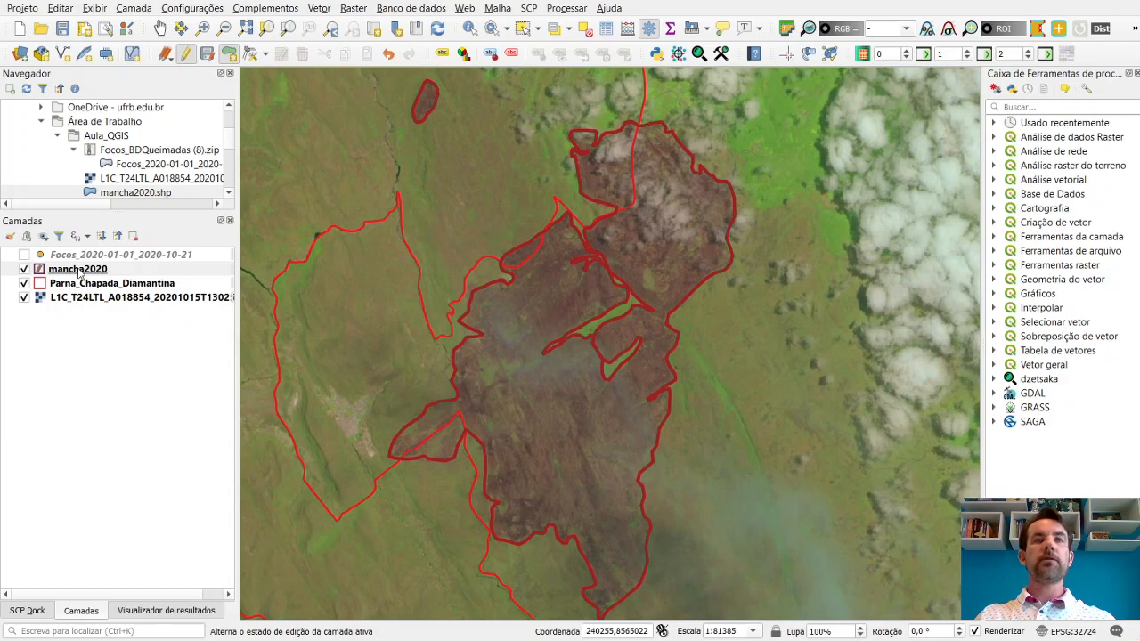
pyautogui.click(78, 271)
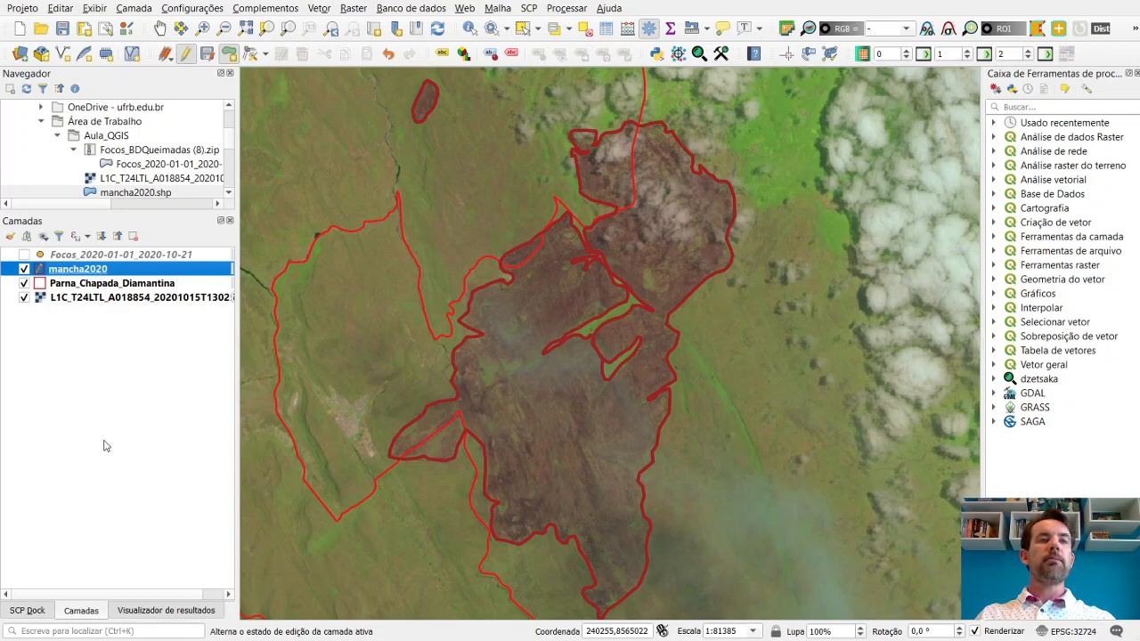
pyautogui.hotkey('alt', 'Tab')
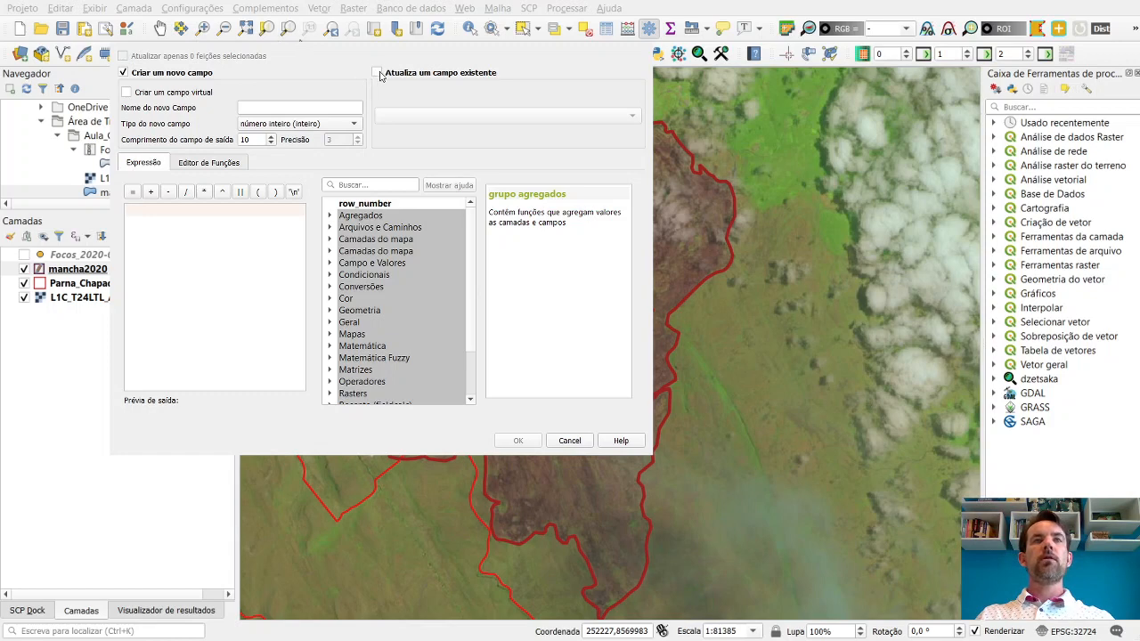
pyautogui.click(298, 107)
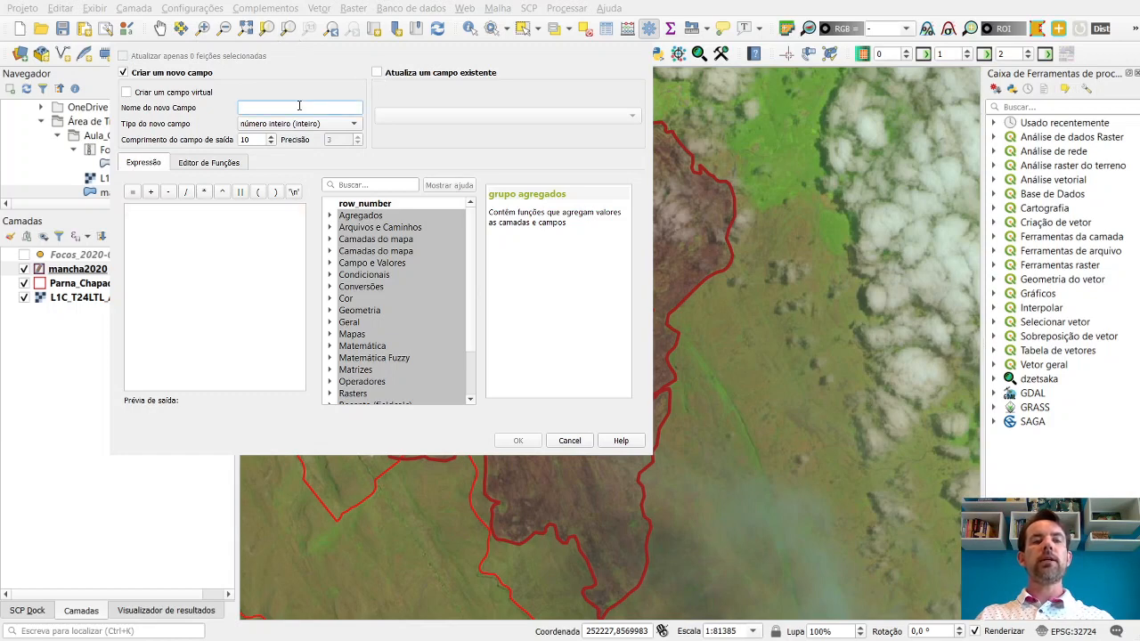
pyautogui.write('ar')
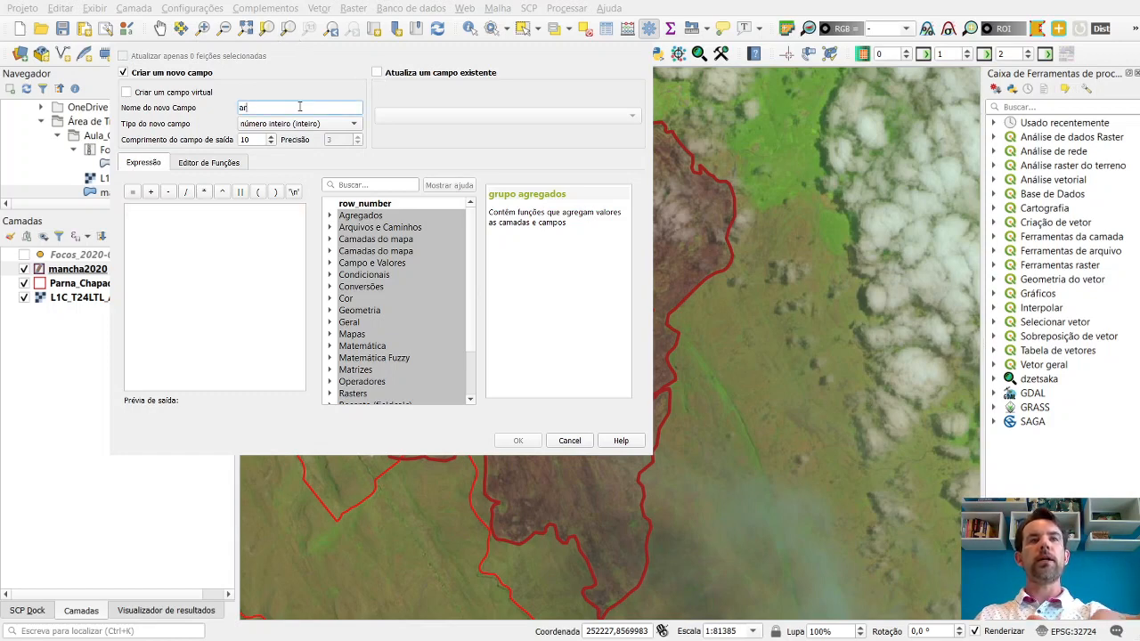
pyautogui.write('ea ha')
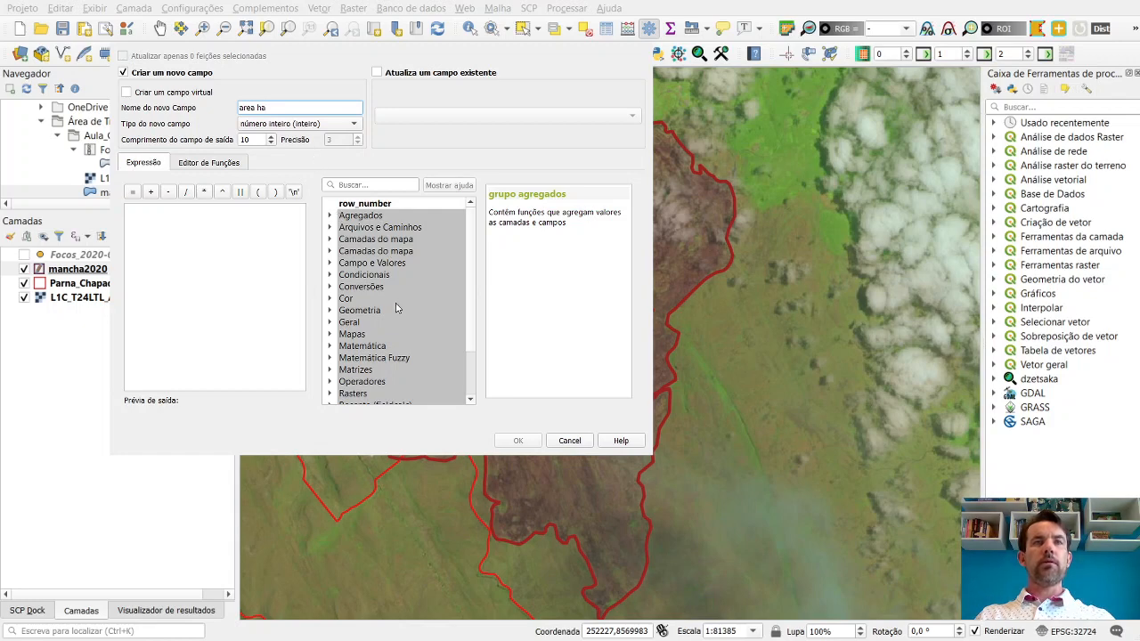
# Insert the $area function from the Geometria group into the new field's expression
pyautogui.click(329, 312)
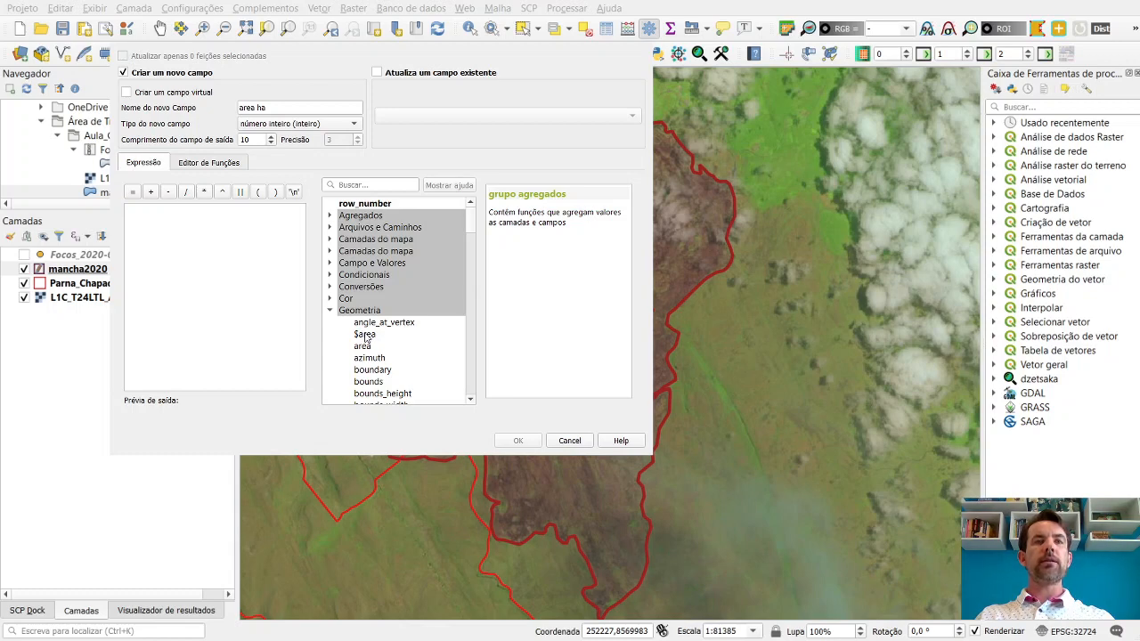
pyautogui.click(365, 335)
pyautogui.doubleClick(360, 331)
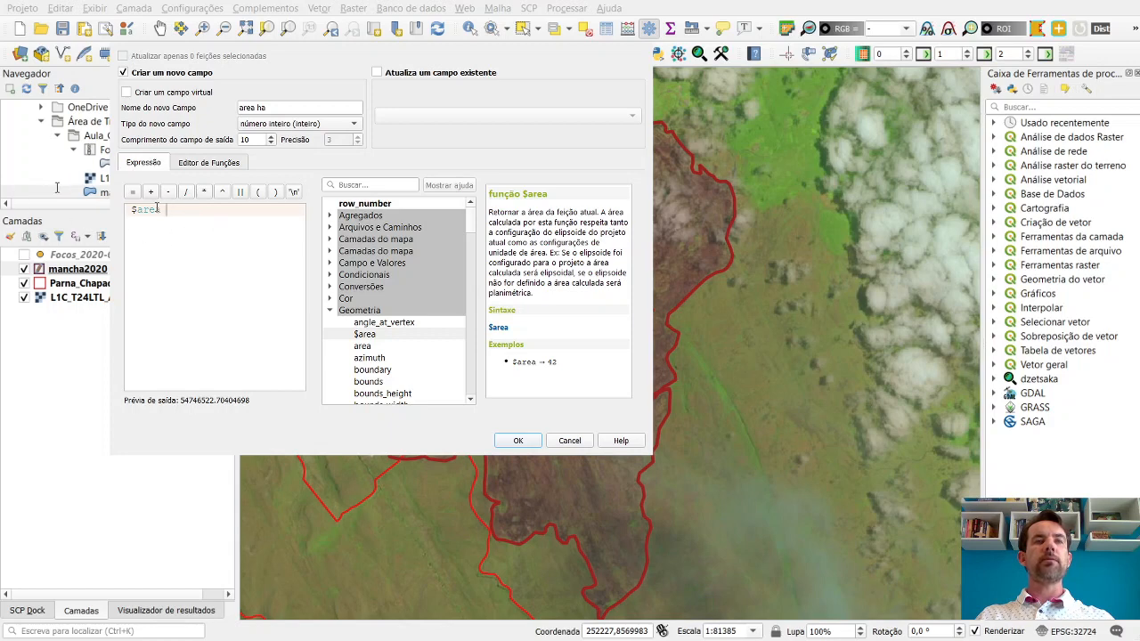
# Divide $area by 10000 in the field expression to convert it to hectares, and create the new field
pyautogui.click(192, 206)
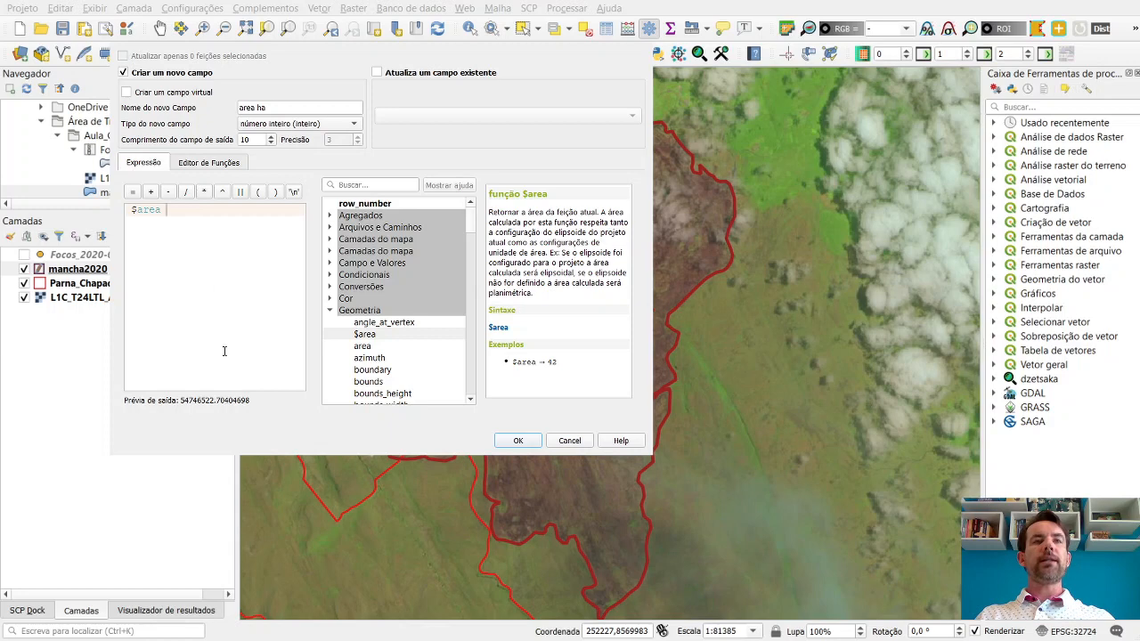
pyautogui.click(185, 192)
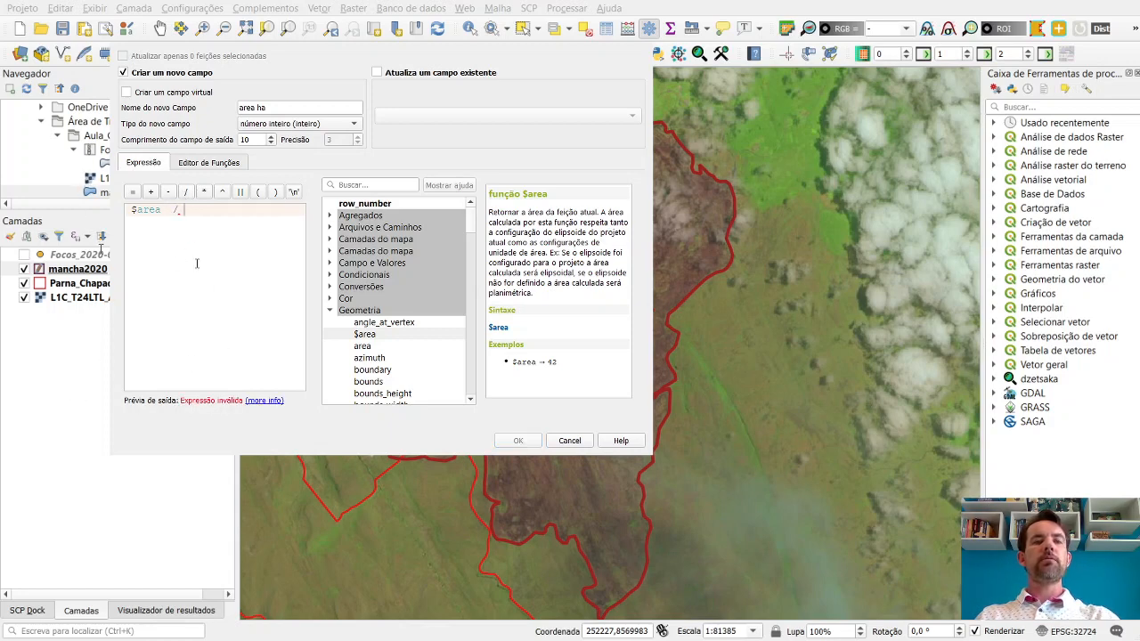
pyautogui.write('100')
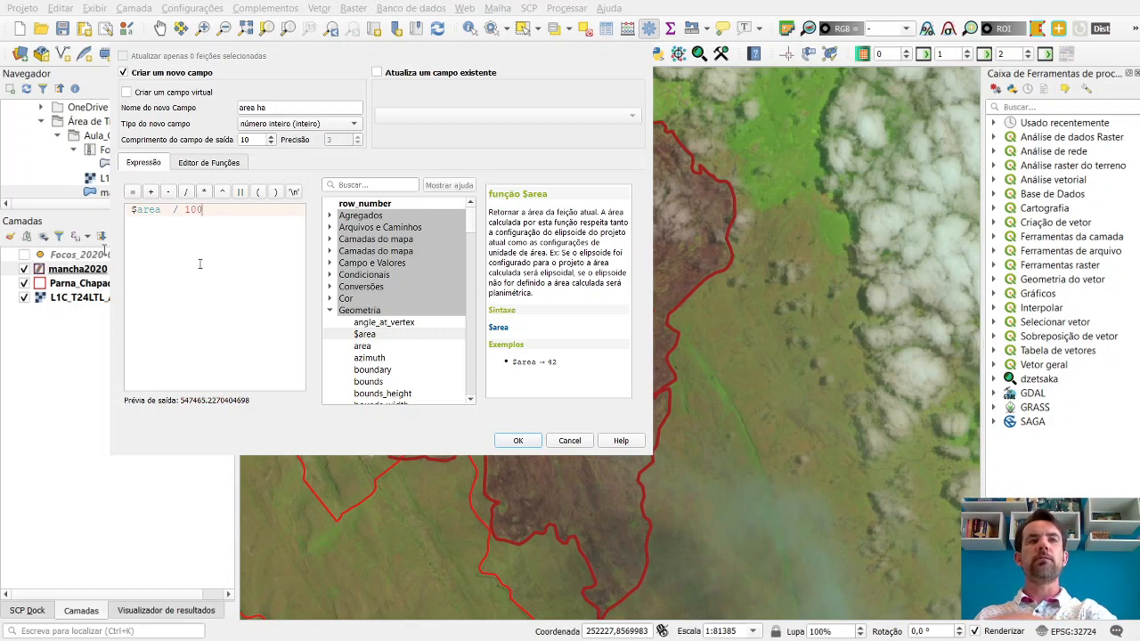
pyautogui.write('00')
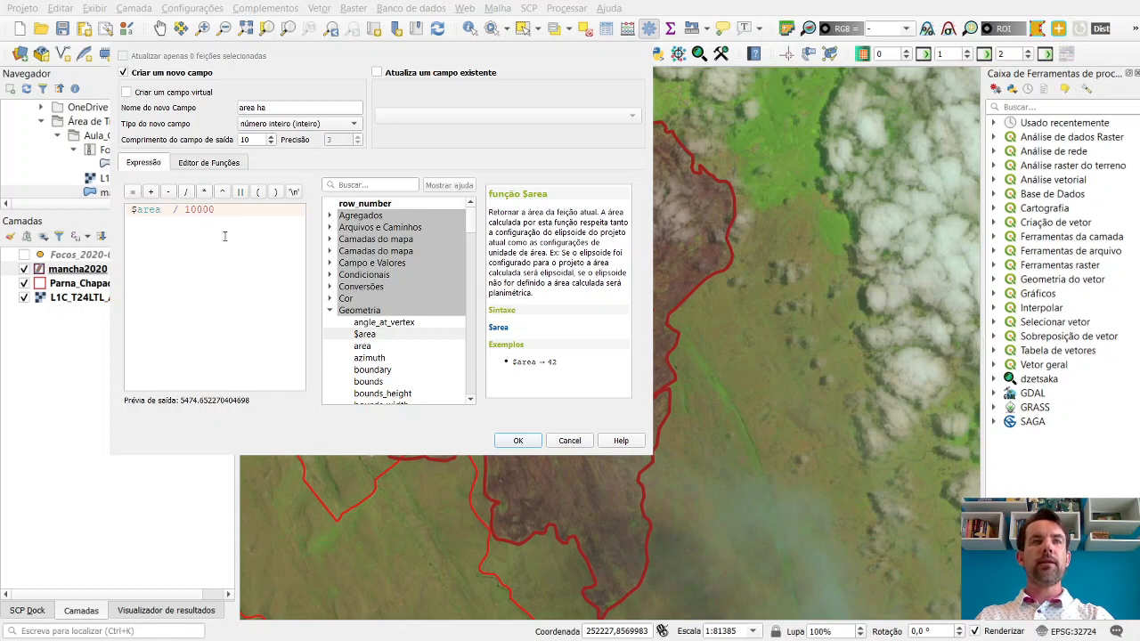
pyautogui.click(516, 441)
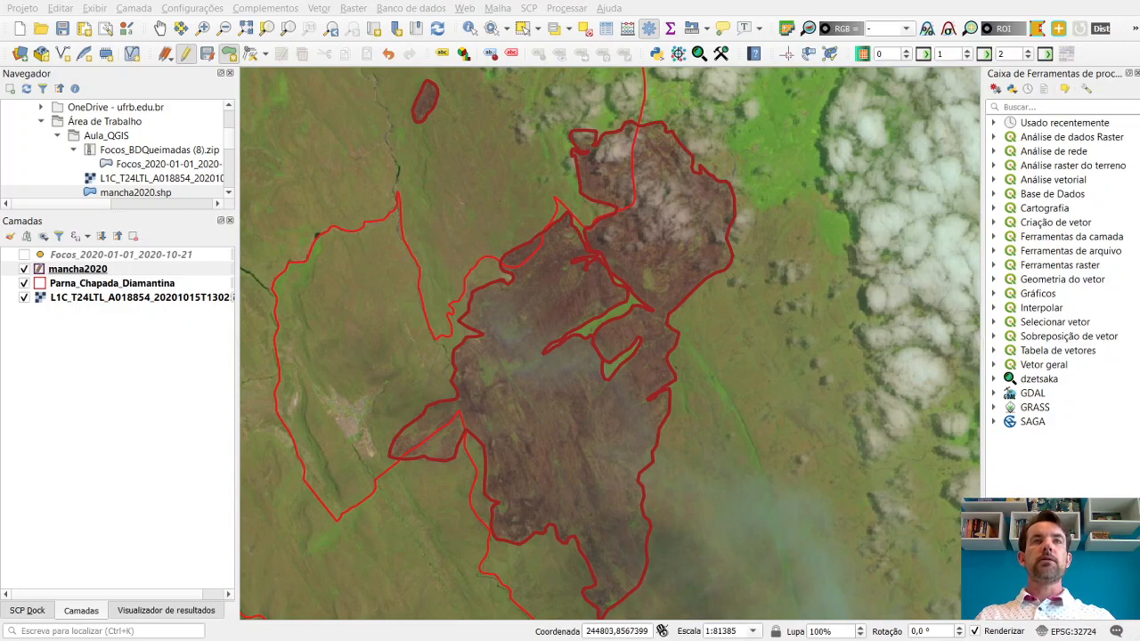
pyautogui.scroll(-1, 508, 308)
pyautogui.scroll(-1, 637, 490)
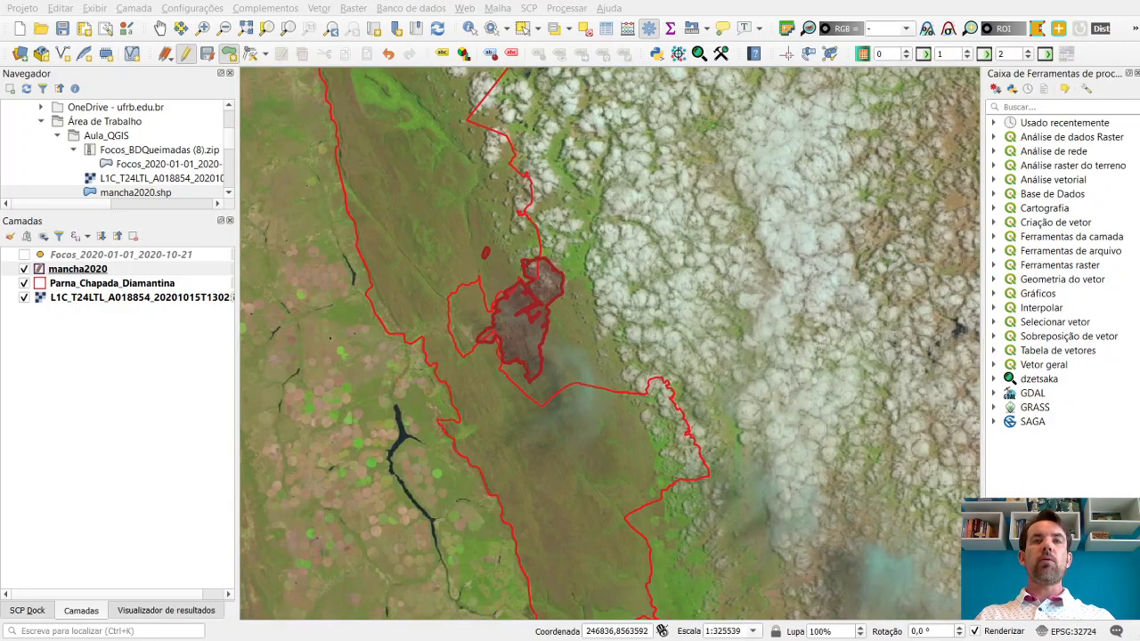